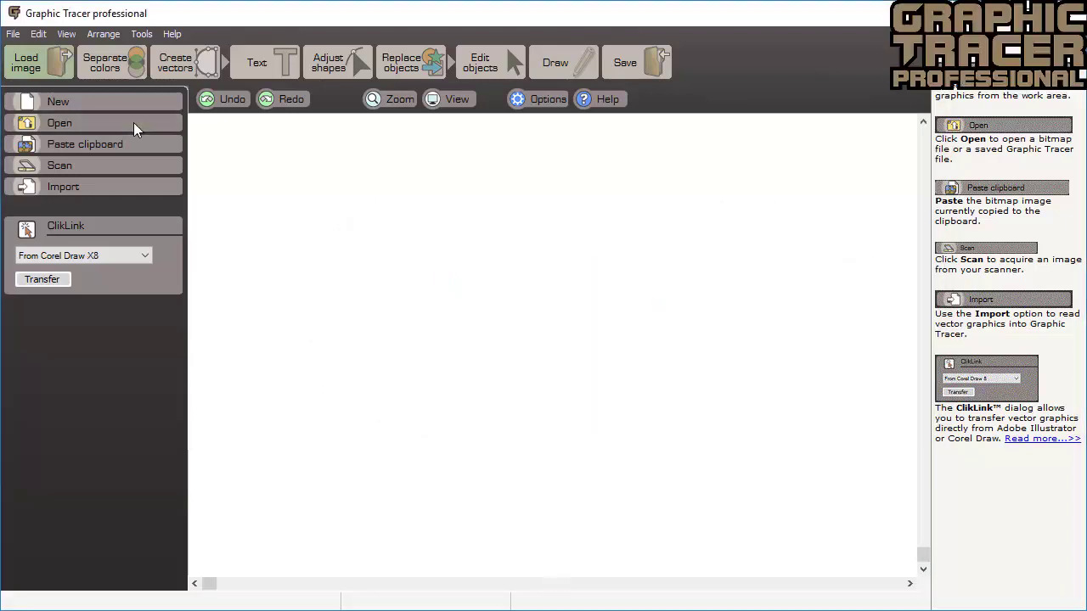
# Open the Strong.png sample poster from the Samples folder
pyautogui.click(134, 124)
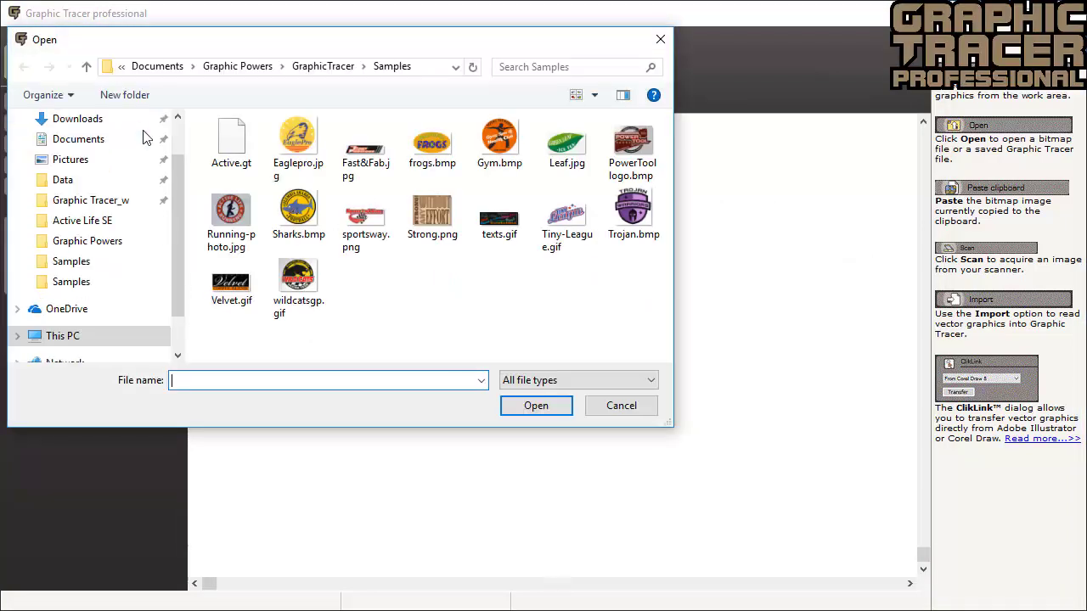
pyautogui.doubleClick(438, 214)
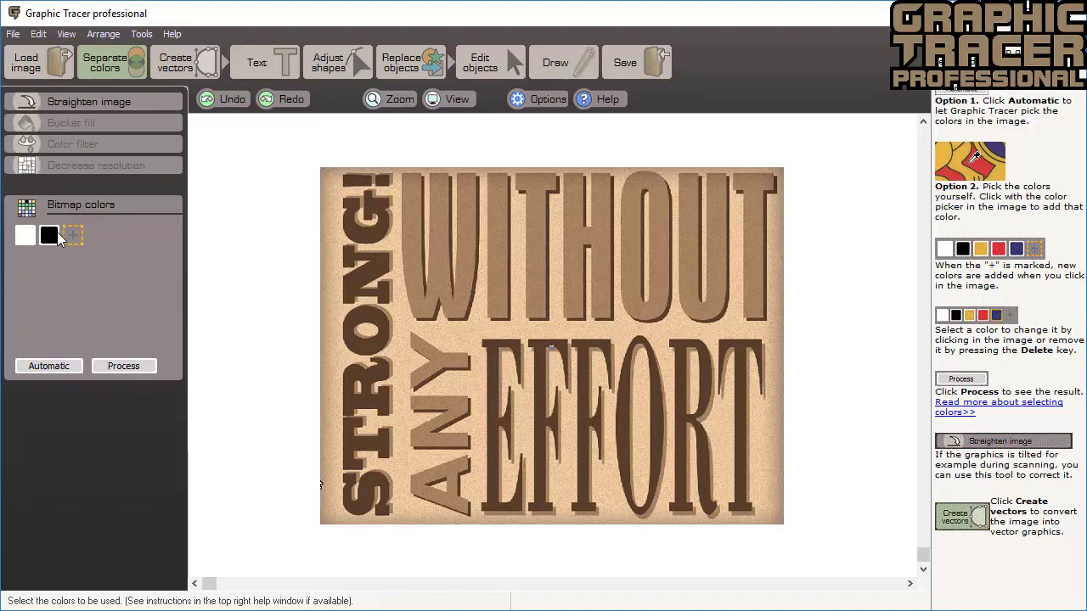
# Replace black with the lettering's dark brown, add tan and light beige from the image, and process
pyautogui.click(52, 237)
pyautogui.click(375, 310)
pyautogui.click(426, 304)
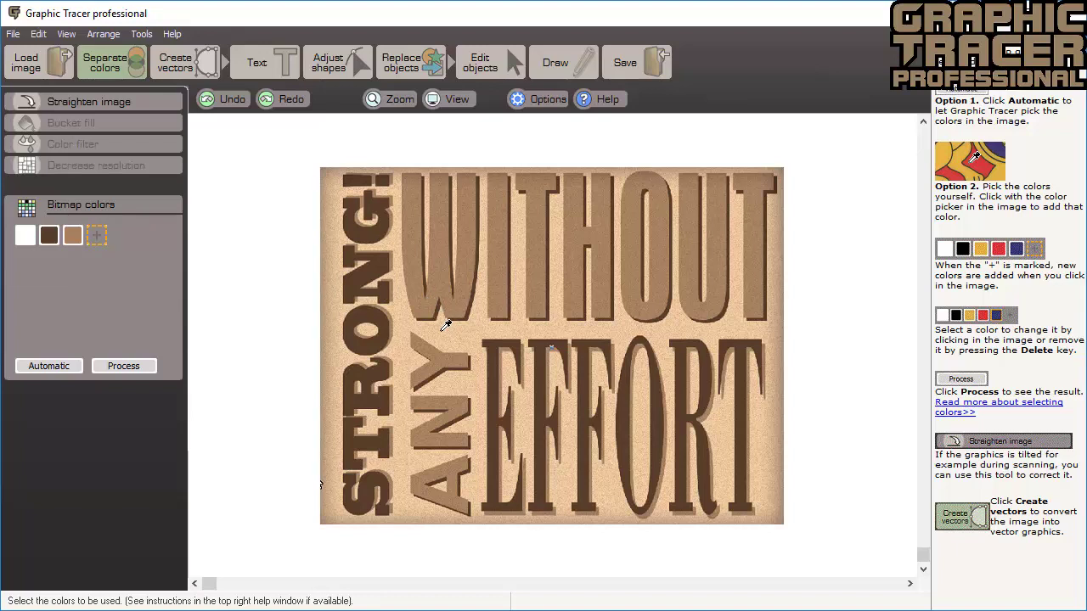
pyautogui.click(445, 326)
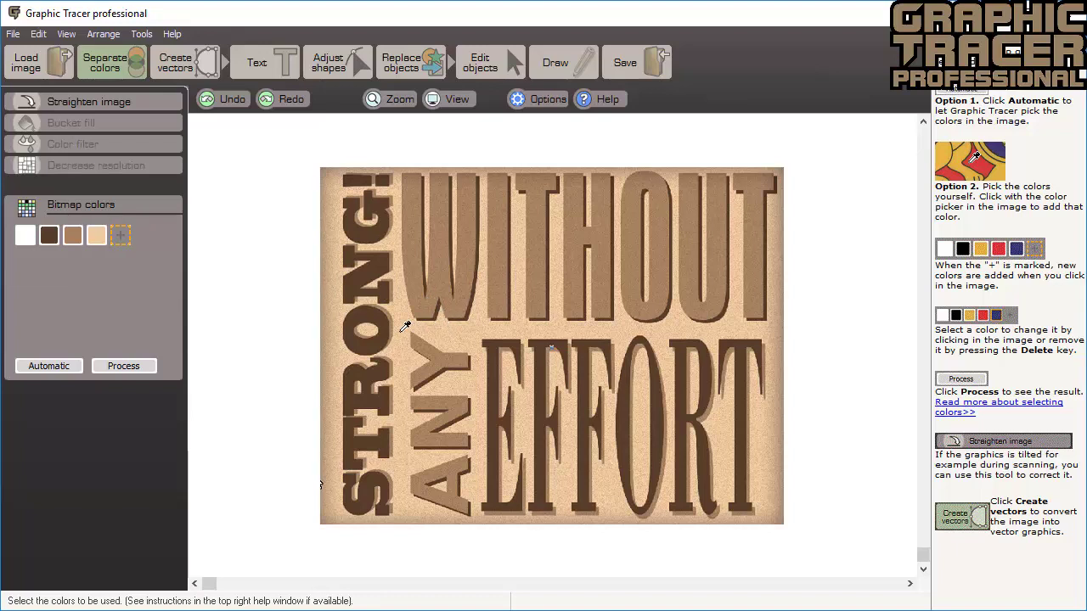
pyautogui.click(138, 372)
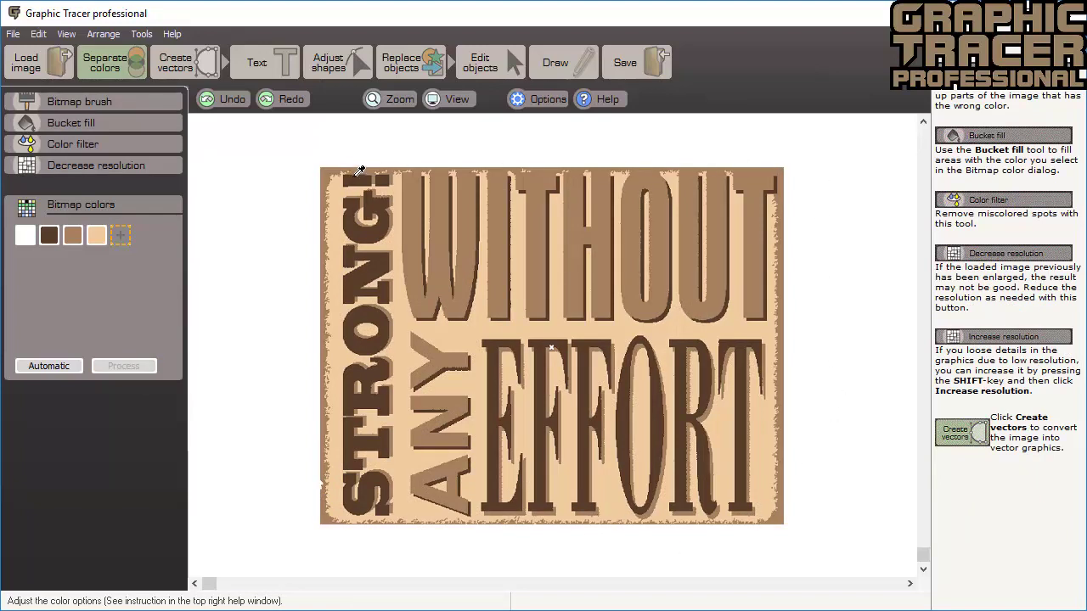
pyautogui.click(332, 255)
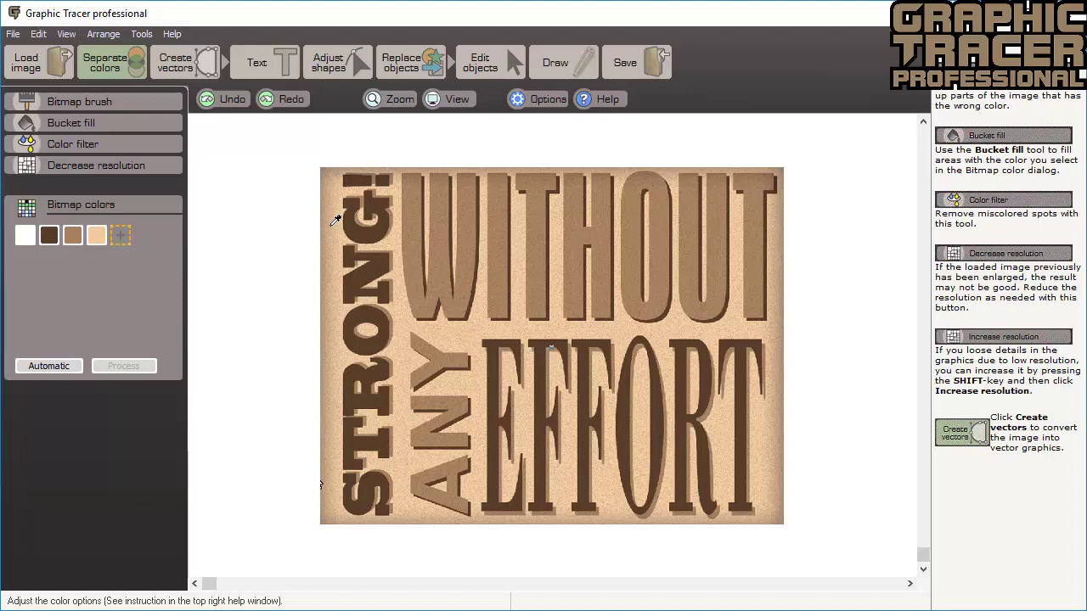
pyautogui.click(336, 220)
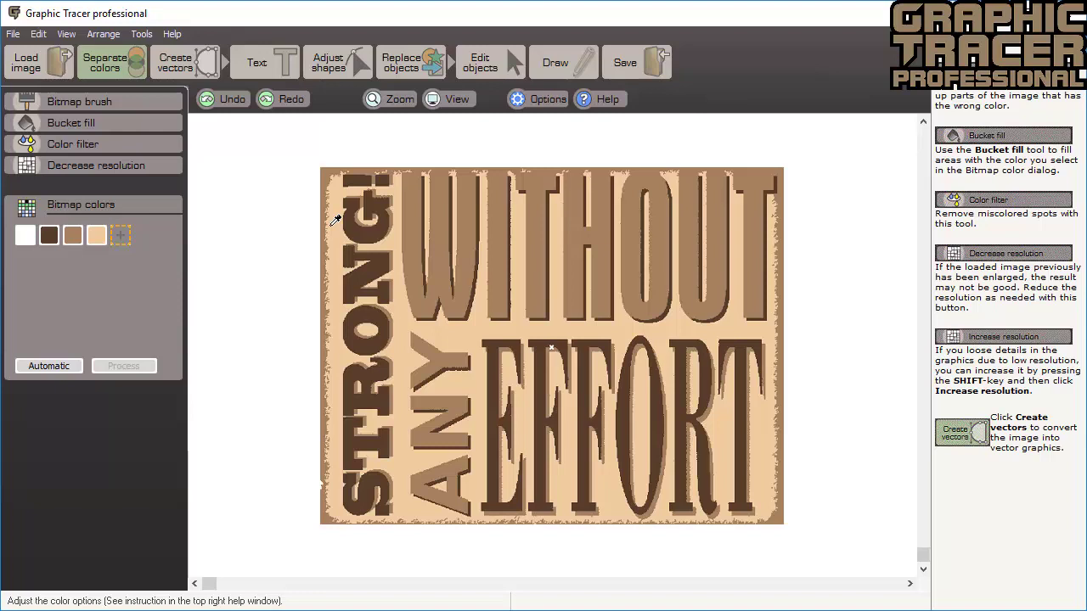
pyautogui.click(98, 236)
# Resample the light beige from the poster background and reprocess the four-tone separation
pyautogui.click(331, 268)
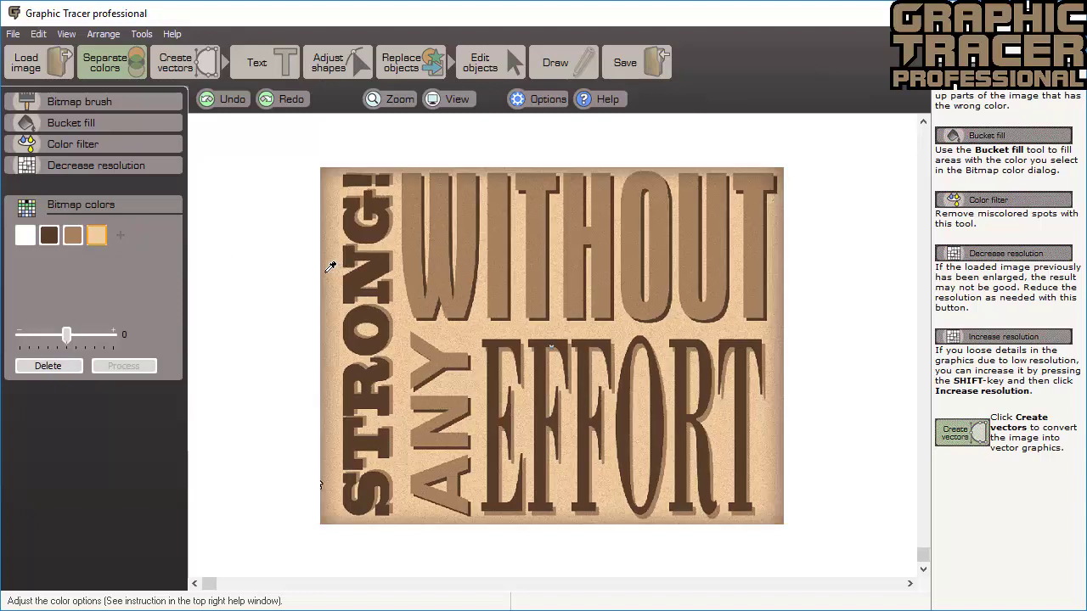
pyautogui.press('shift')
pyautogui.click(332, 268)
pyautogui.click(146, 370)
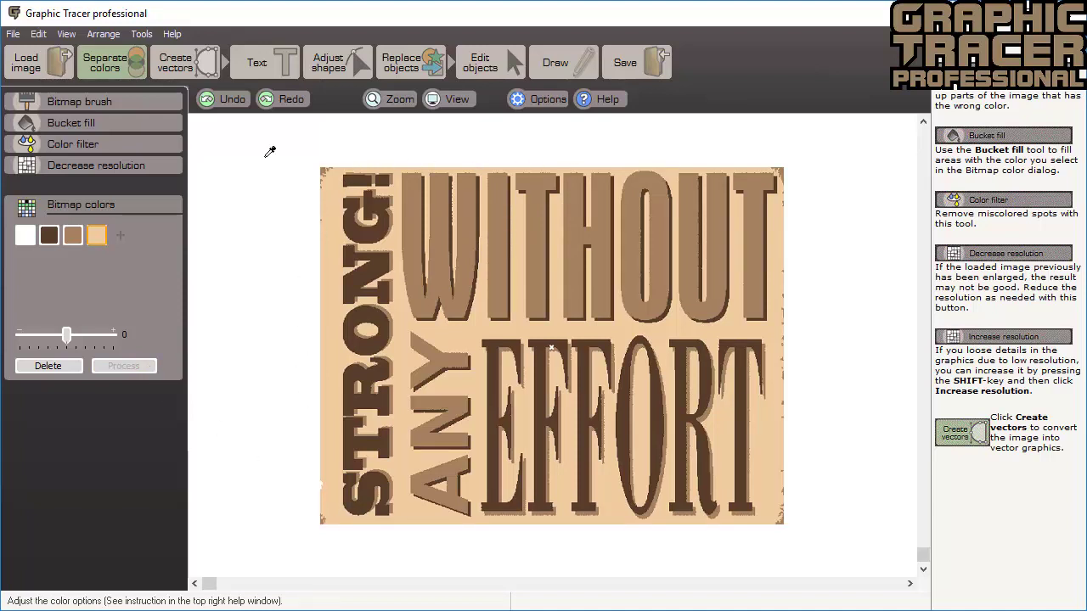
pyautogui.click(129, 101)
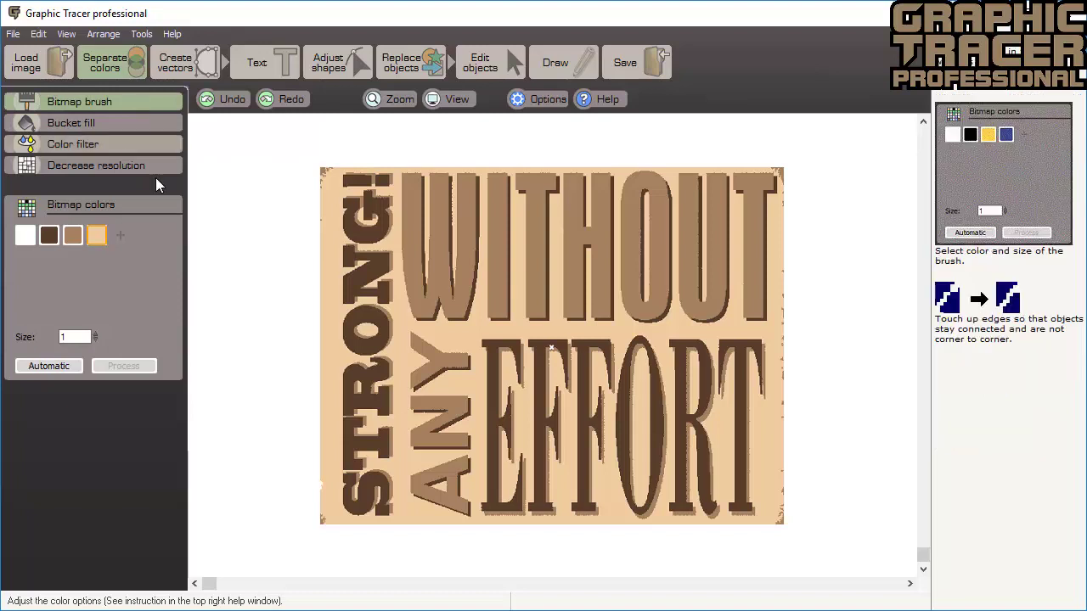
# Set the bitmap brush to size 4 and paint out the white and brown specks on the left edge
pyautogui.scroll(3, 252, 359)
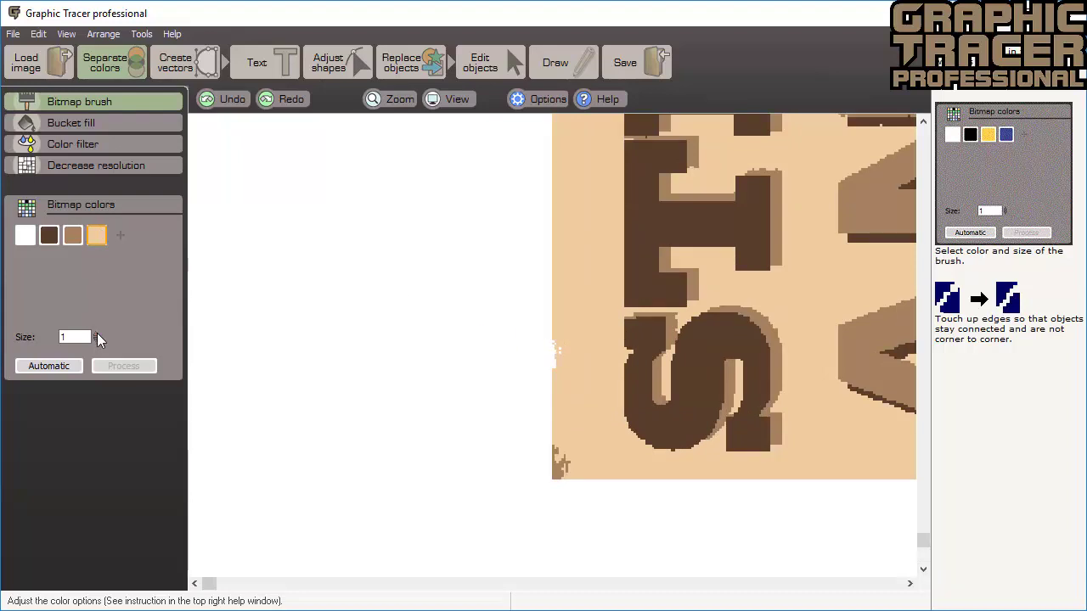
pyautogui.doubleClick(95, 334)
pyautogui.moveTo(555, 359)
pyautogui.mouseDown()
pyautogui.moveTo(553, 342)
pyautogui.moveTo(561, 347)
pyautogui.mouseUp()
pyautogui.moveTo(572, 450); pyautogui.dragTo(562, 464)
pyautogui.scroll(-1, 561, 463)
pyautogui.scroll(-2, 249, 229)
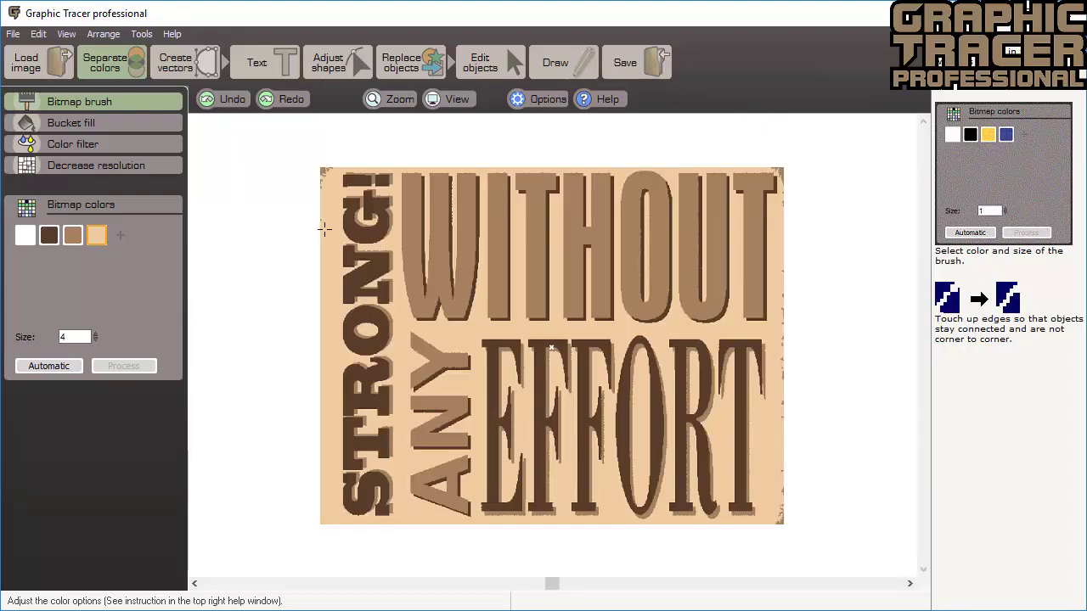
pyautogui.click(148, 123)
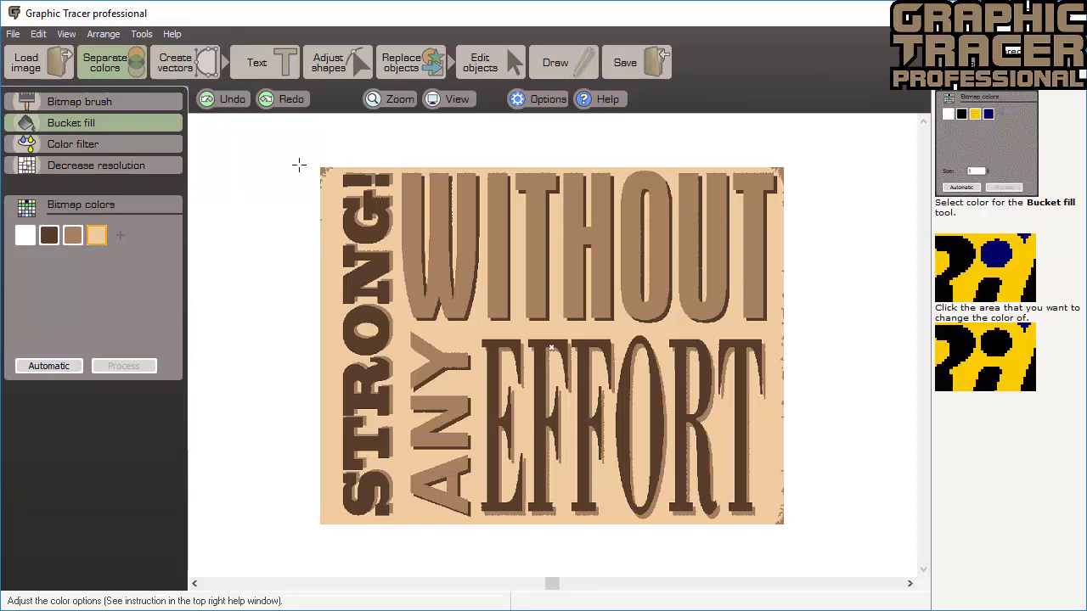
# Bucket-fill the dark speckles at the top-left corner, top edge and left edge with the background colour
pyautogui.scroll(3, 323, 178)
pyautogui.scroll(1, 551, 344)
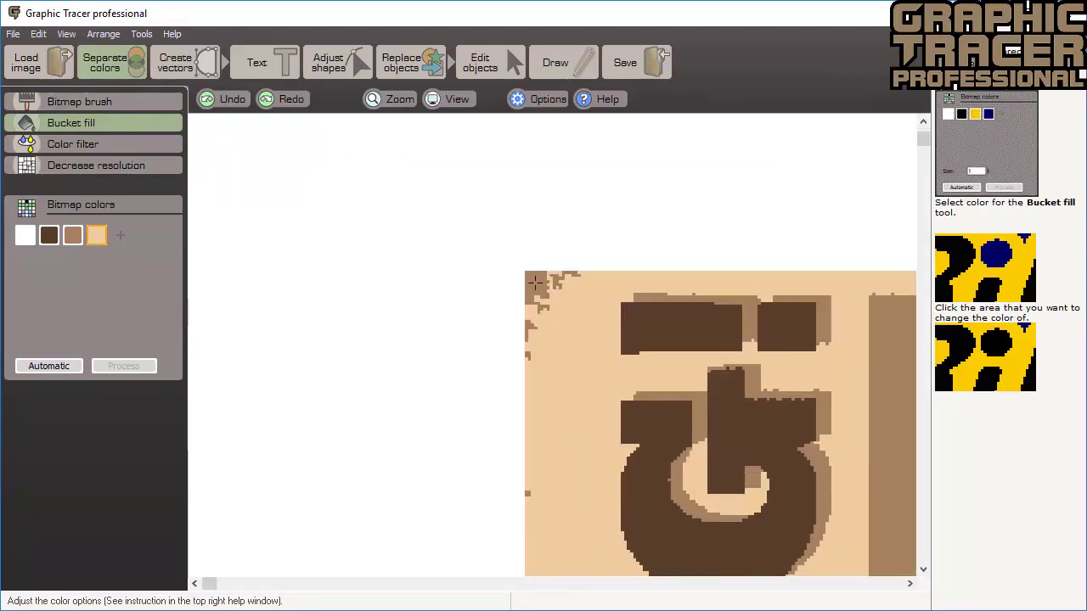
pyautogui.click(530, 278)
pyautogui.click(556, 279)
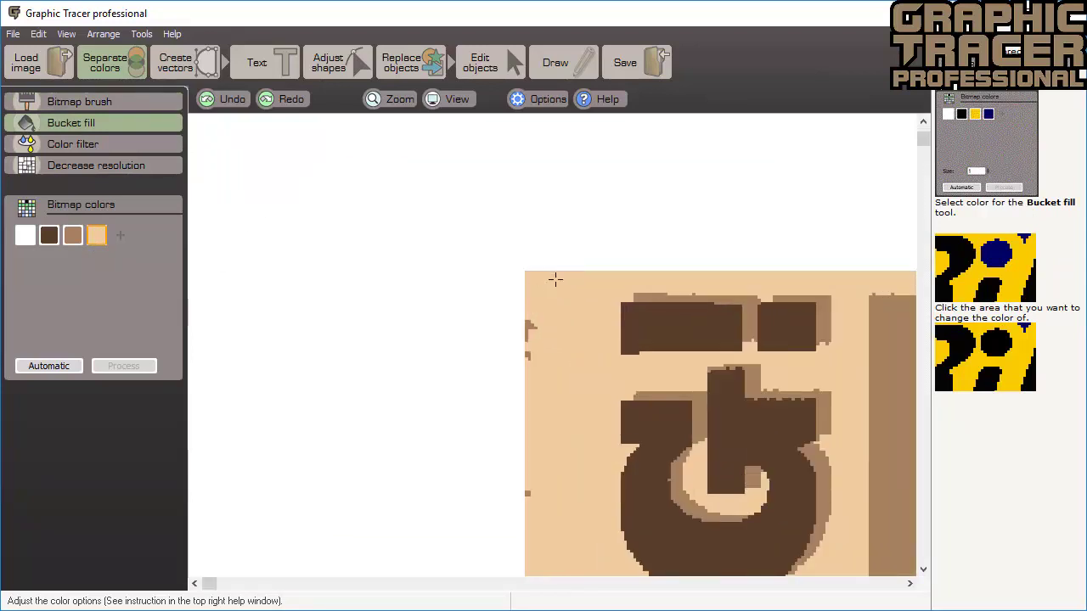
pyautogui.click(527, 328)
pyautogui.click(528, 494)
pyautogui.scroll(-5, 498, 333)
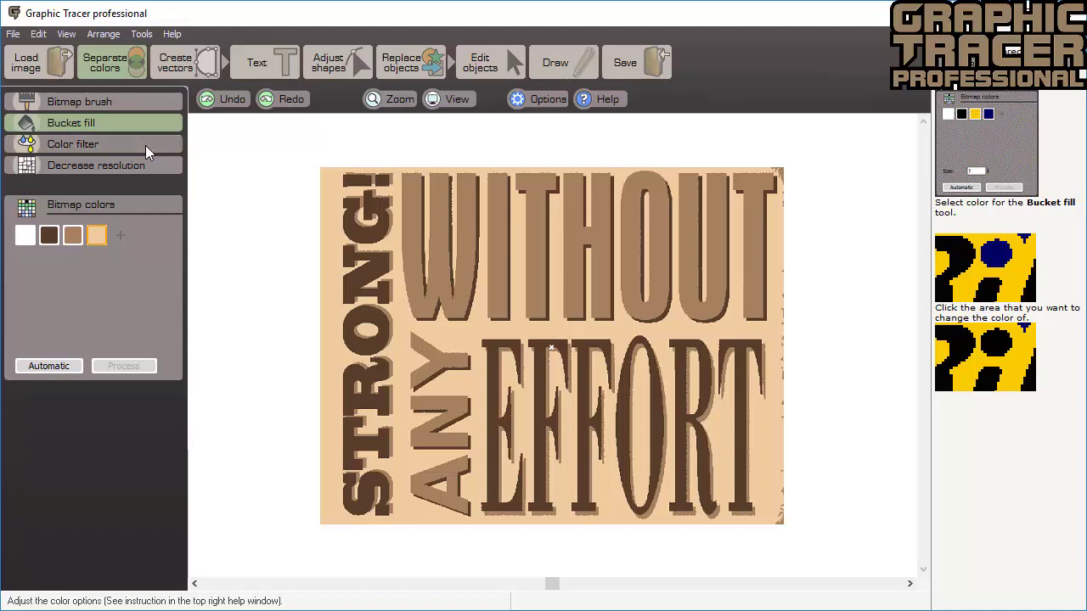
pyautogui.click(145, 151)
# Filter out the dark specks beside the T and the miscoloured pixels along the right edge
pyautogui.scroll(5, 777, 181)
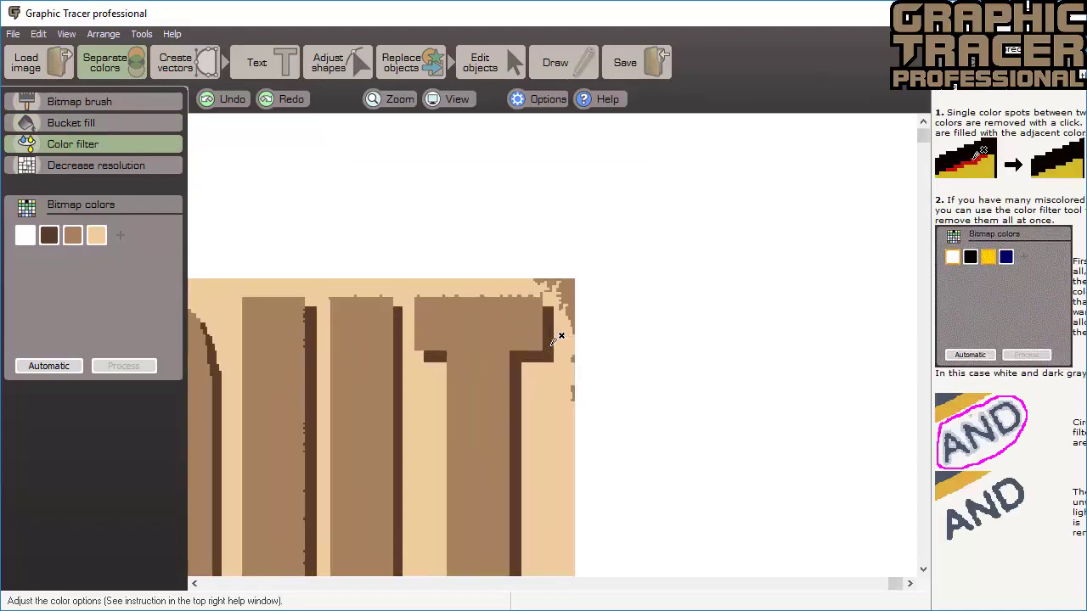
pyautogui.scroll(2, 560, 336)
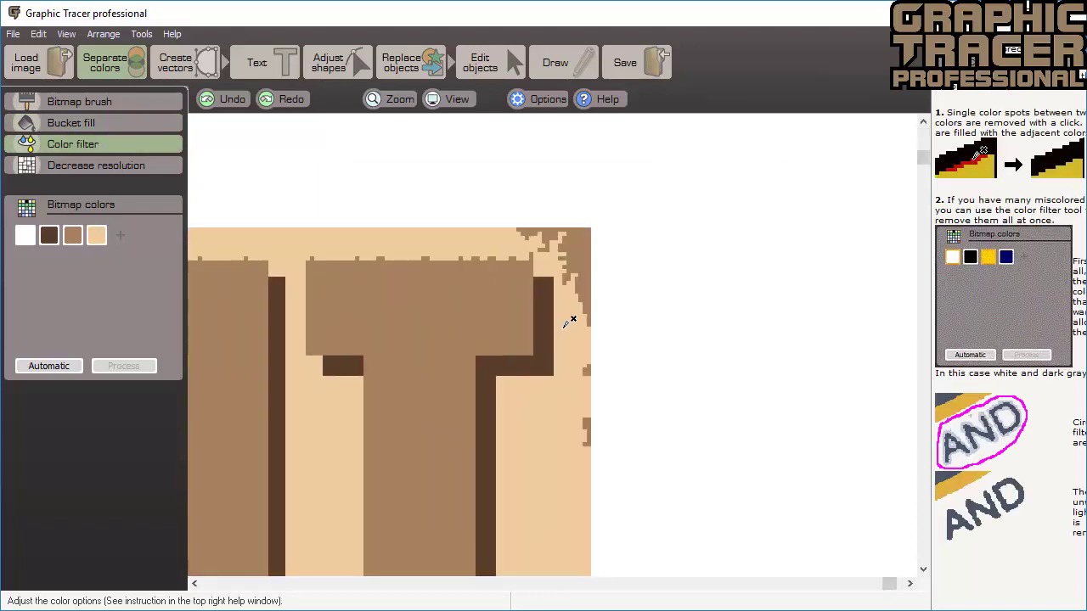
pyautogui.click(594, 251)
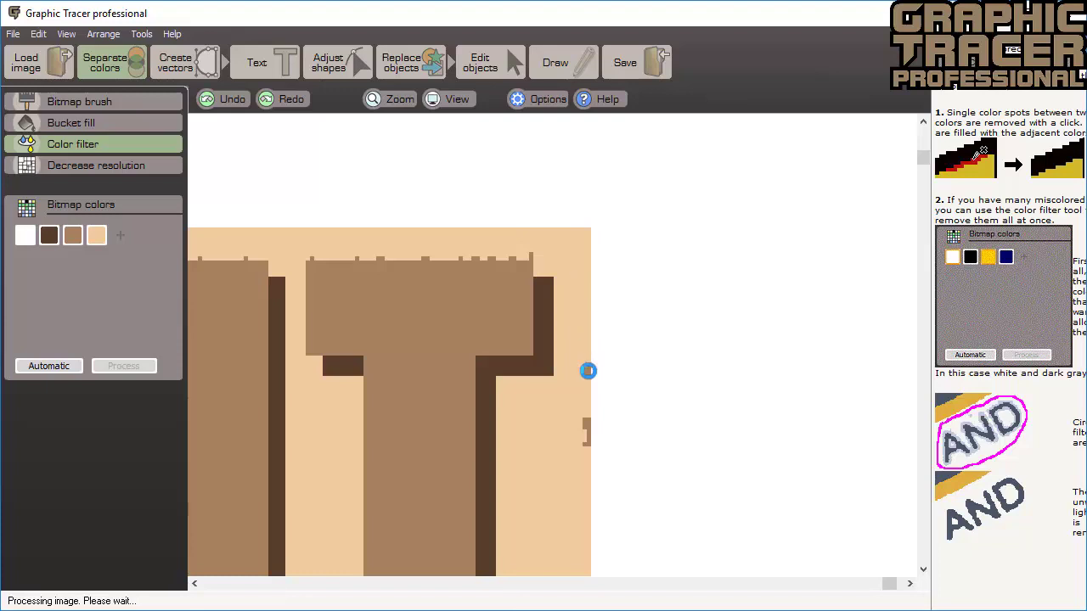
pyautogui.click(592, 419)
pyautogui.scroll(-3, 561, 337)
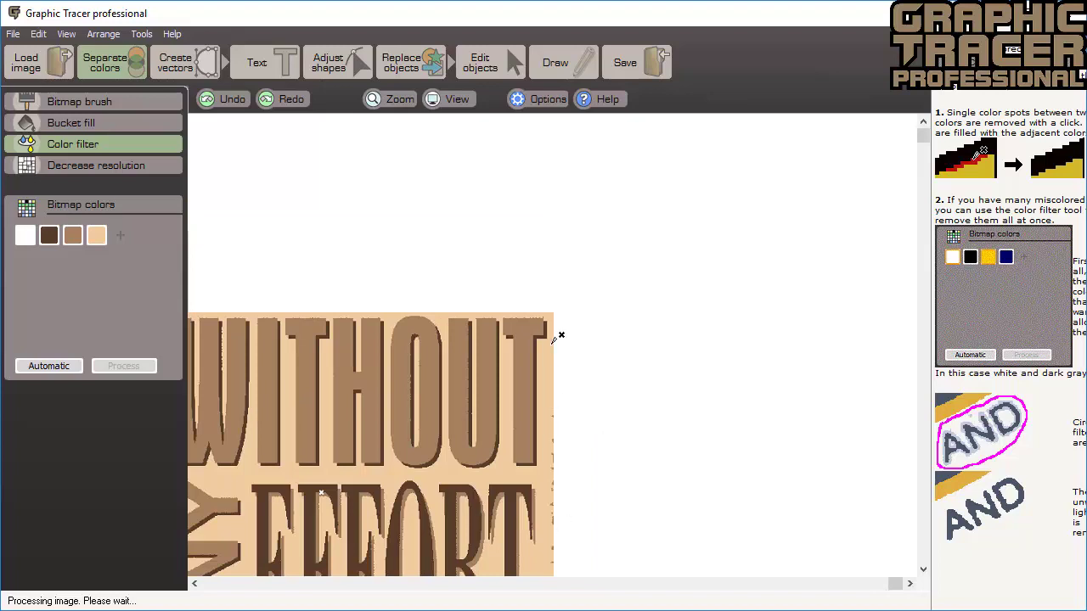
pyautogui.scroll(-3, 558, 335)
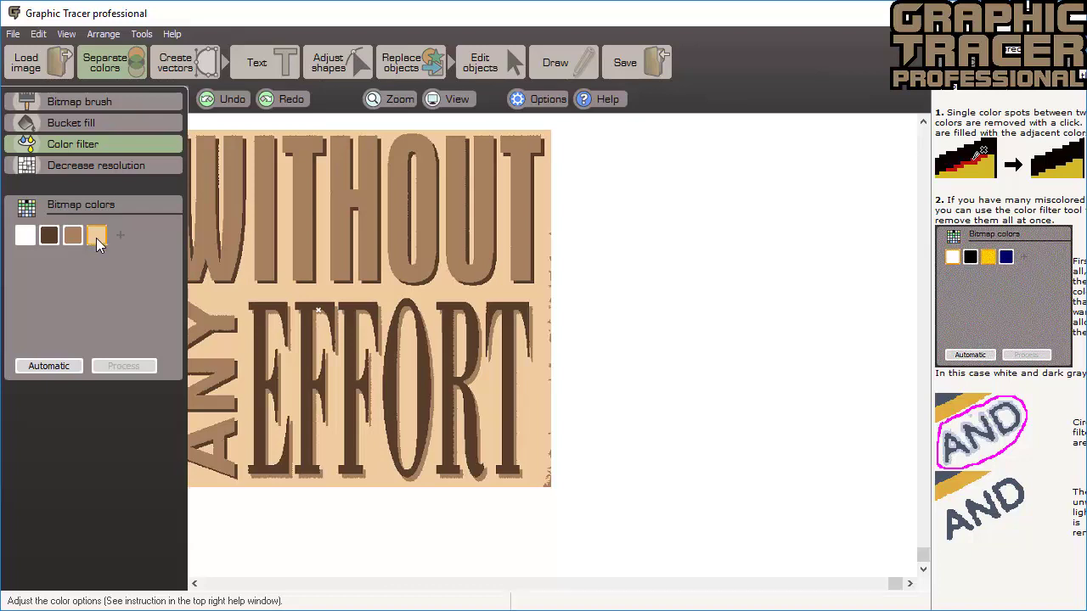
pyautogui.moveTo(548, 222)
pyautogui.mouseDown()
pyautogui.moveTo(537, 263)
pyautogui.moveTo(537, 487)
pyautogui.moveTo(551, 485)
pyautogui.mouseUp()
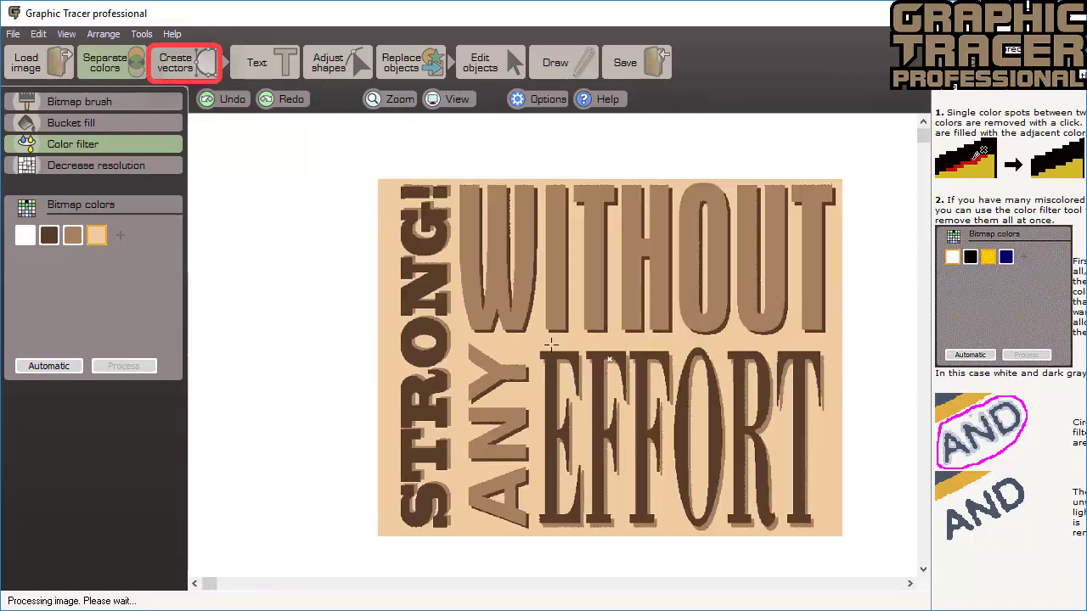
# Start vectorizing the cleaned STRONG poster
pyautogui.click(202, 68)
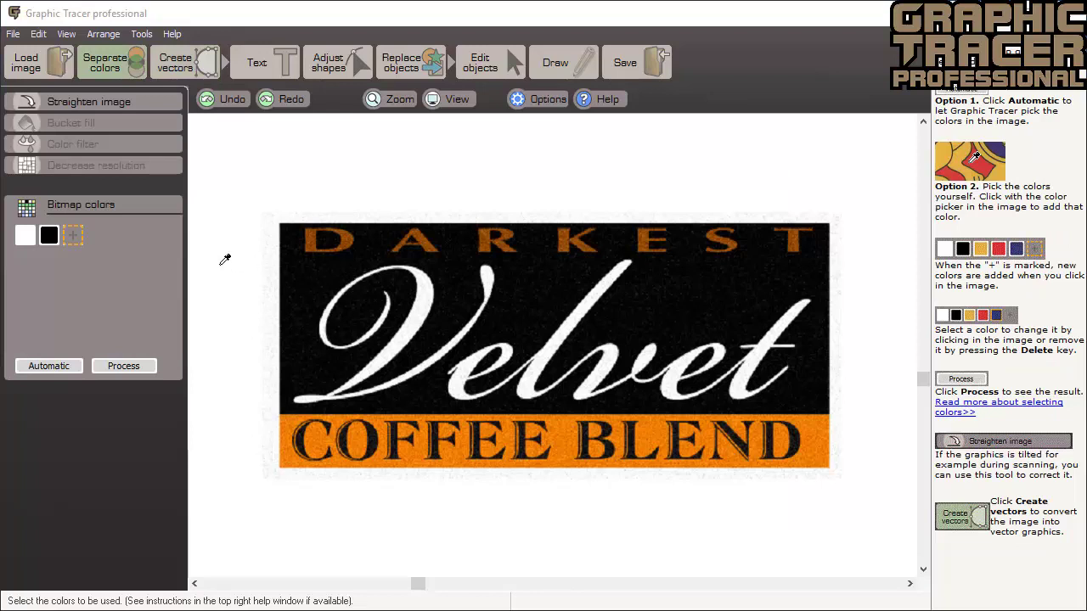
# Auto-pick white, orange, black and brown for the coffee logo and process the separation
pyautogui.click(64, 366)
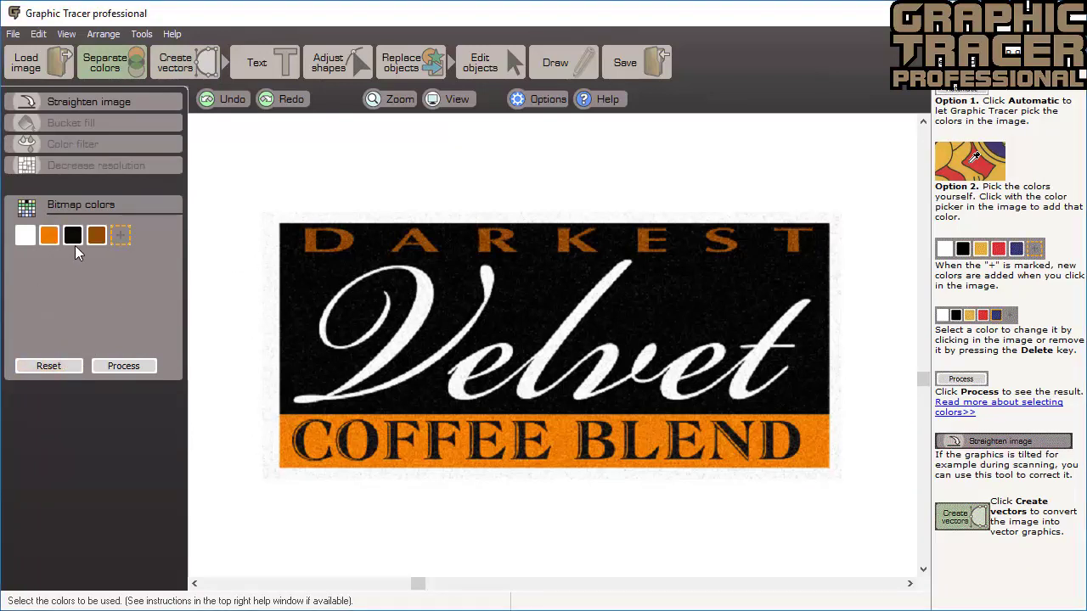
pyautogui.click(118, 369)
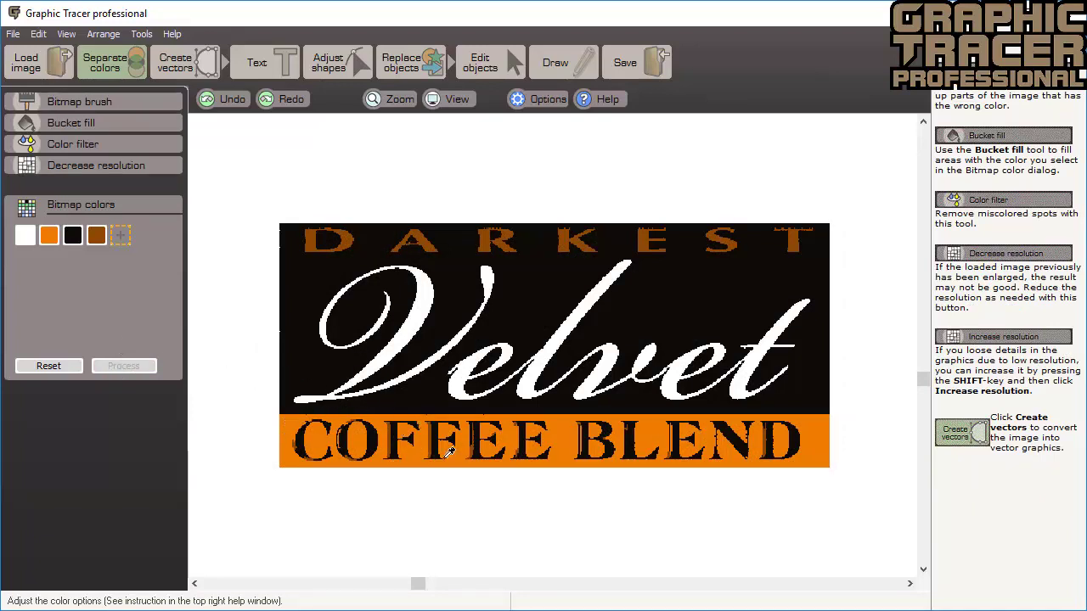
# Raise the black colour's adjustment to +14, then +20, reprocessing the coffee label each time
pyautogui.scroll(2, 442, 450)
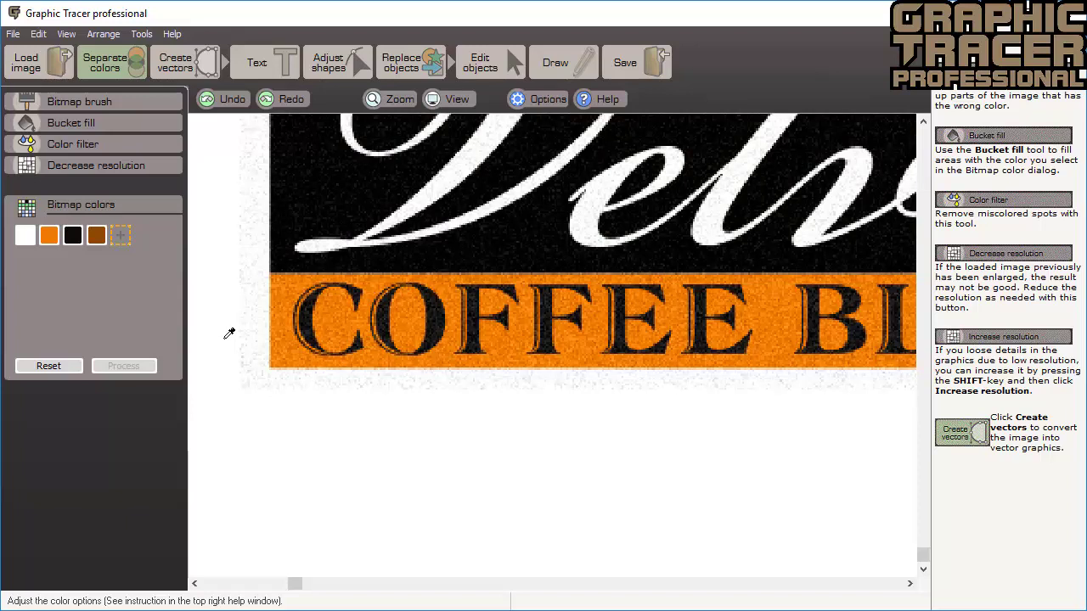
pyautogui.click(74, 237)
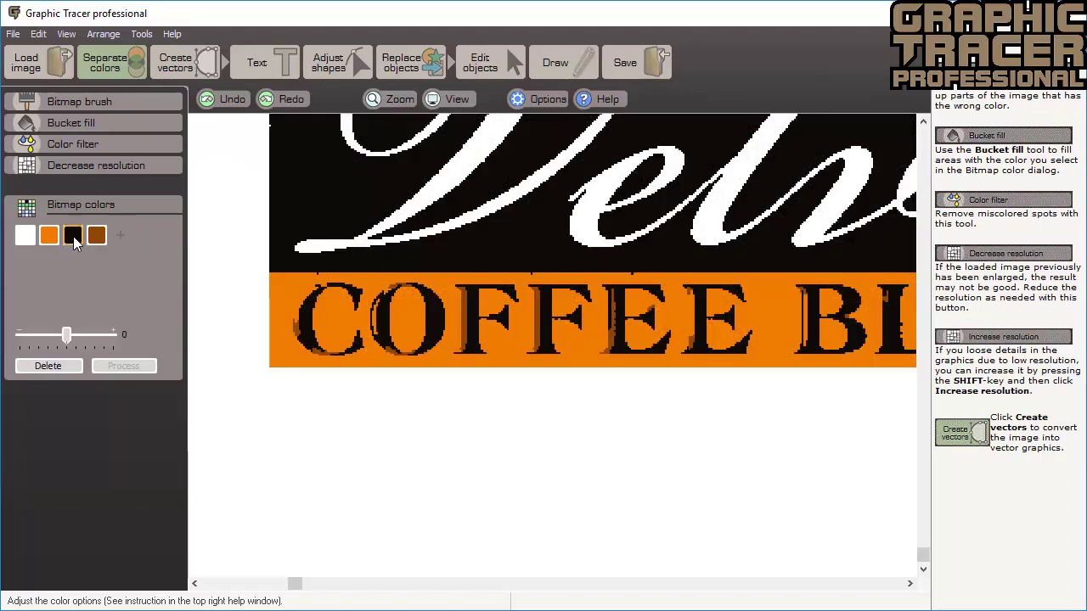
pyautogui.moveTo(66, 336); pyautogui.dragTo(79, 339)
pyautogui.click(121, 366)
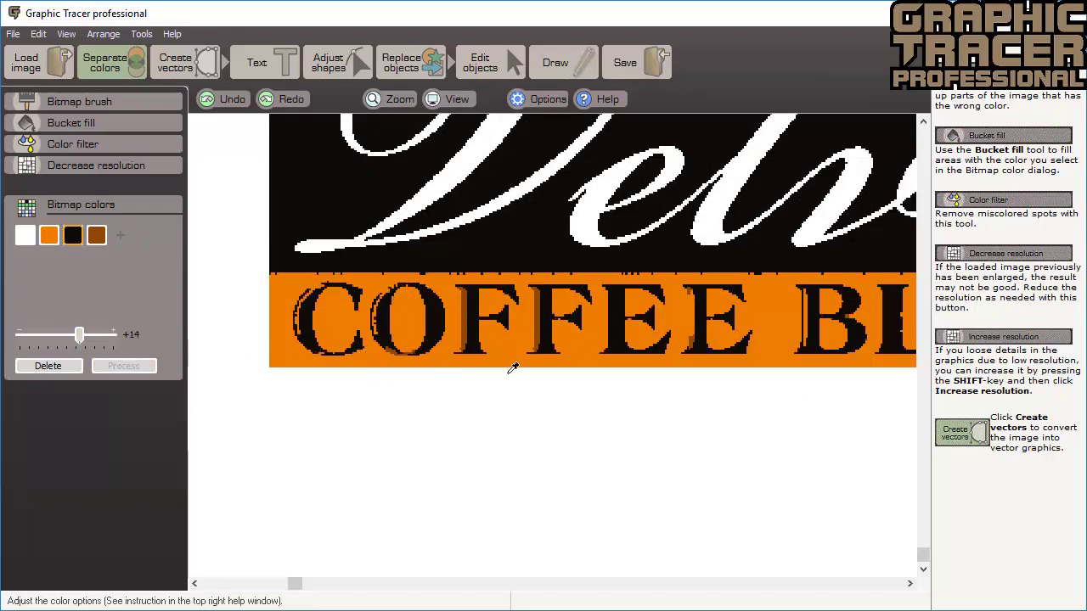
pyautogui.moveTo(79, 336); pyautogui.dragTo(88, 338)
pyautogui.click(140, 365)
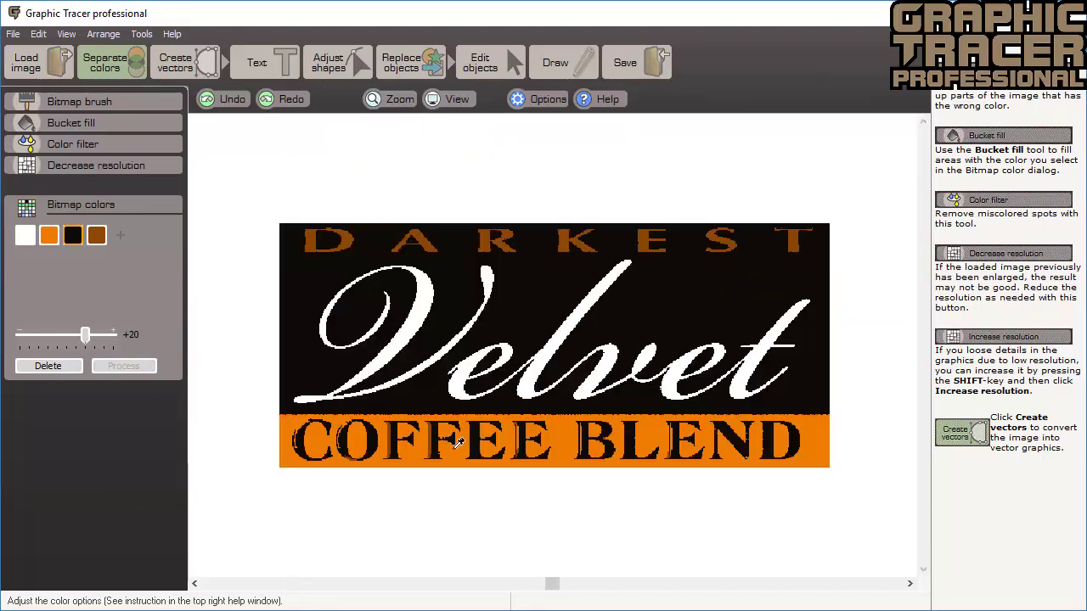
pyautogui.click(96, 153)
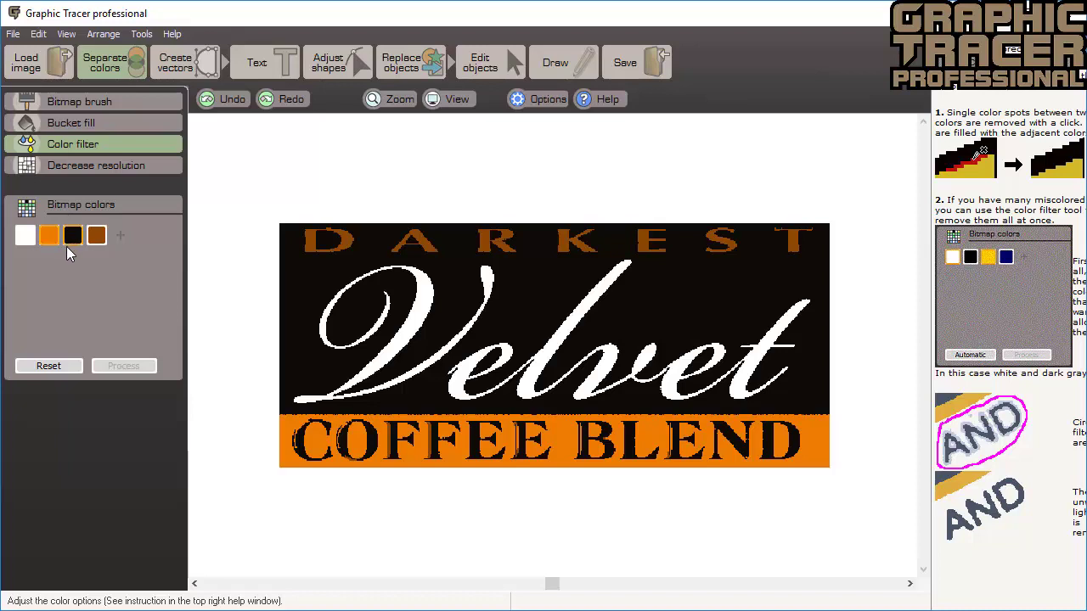
# Colour-filter the COFFEE BLEND band with white and compare it against the original scan
pyautogui.click(28, 241)
pyautogui.moveTo(335, 416)
pyautogui.mouseDown()
pyautogui.moveTo(284, 419)
pyautogui.moveTo(263, 470)
pyautogui.moveTo(354, 516)
pyautogui.moveTo(628, 527)
pyautogui.moveTo(777, 524)
pyautogui.moveTo(845, 474)
pyautogui.moveTo(844, 418)
pyautogui.mouseUp()
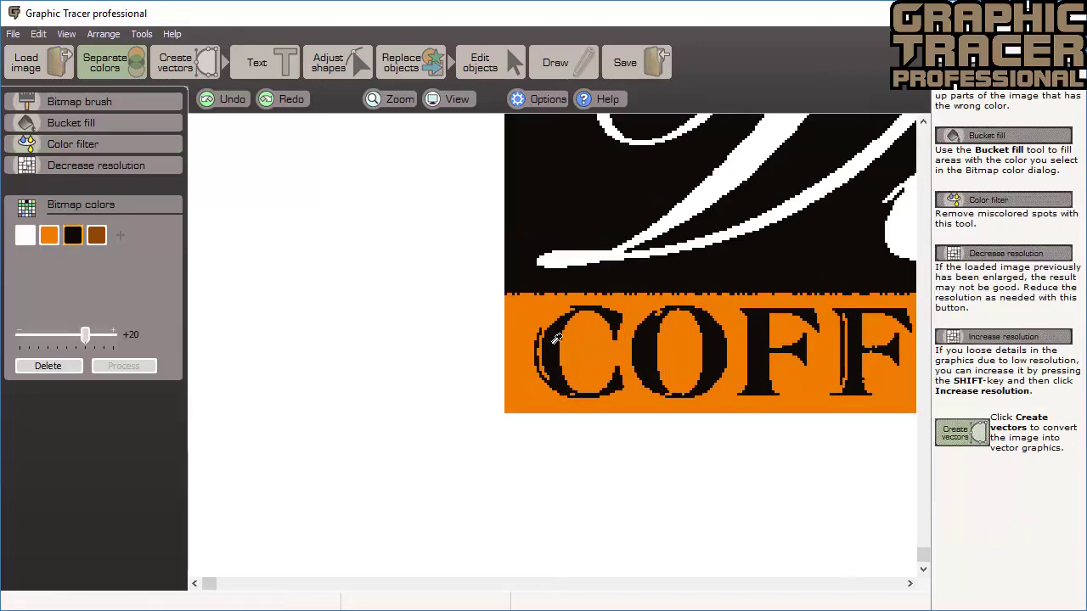
pyautogui.scroll(2, 560, 316)
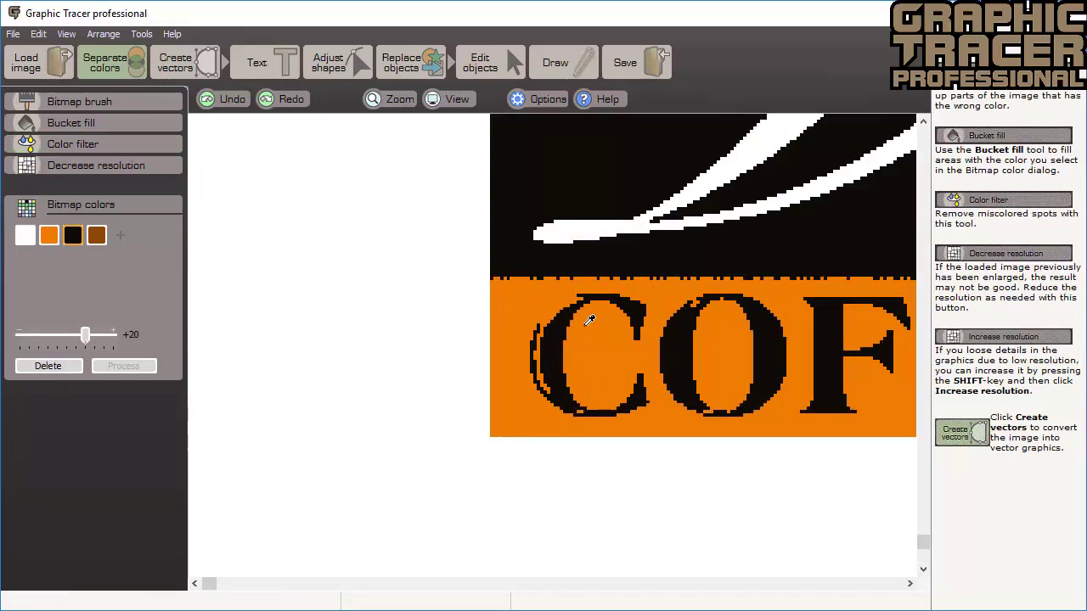
pyautogui.hotkey('ctrl', 'z')
pyautogui.hotkey('ctrl', 'y')
pyautogui.scroll(1, 582, 315)
pyautogui.click(110, 99)
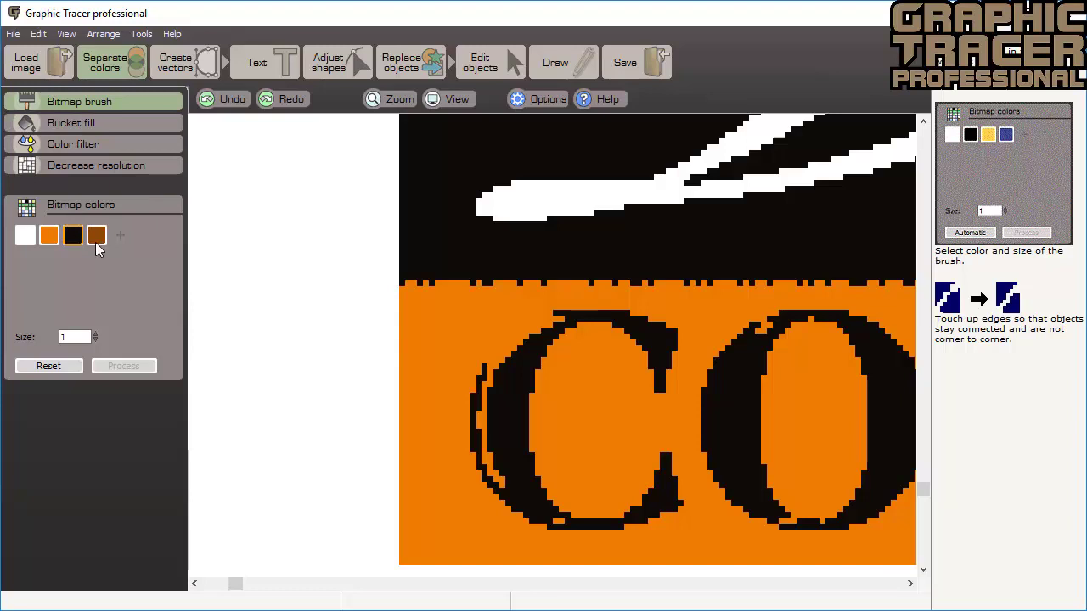
# Compare the original noisy COFFEE scan with the cleaned image, ending on the cleaned view
pyautogui.scroll(1, 549, 330)
pyautogui.hotkey('ctrl', 'z')
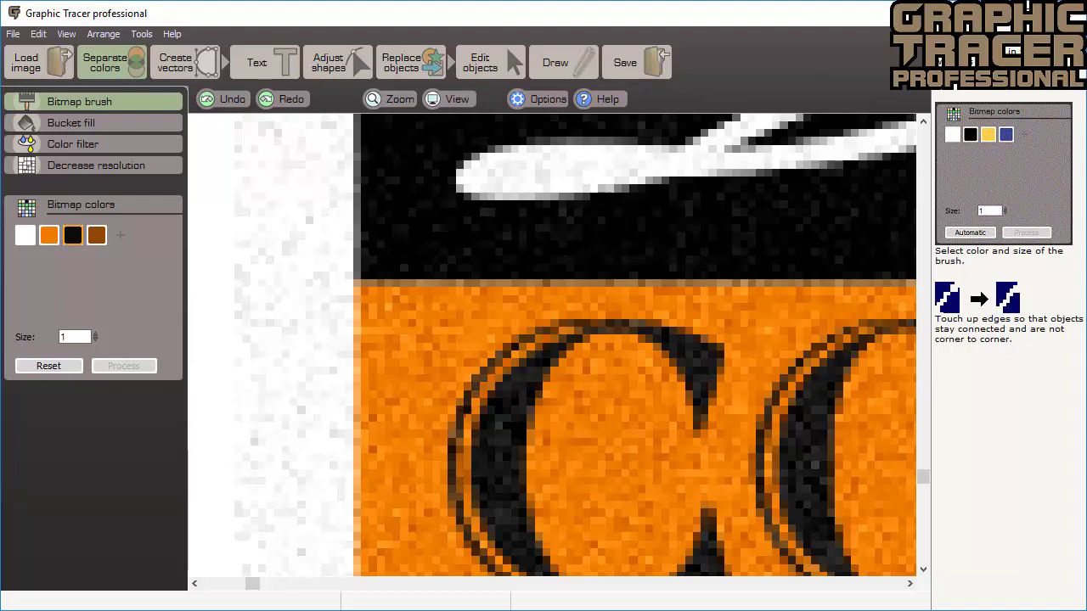
pyautogui.hotkey('ctrl', 'y')
pyautogui.hotkey('ctrl', 'z')
pyautogui.scroll(-1, 469, 397)
pyautogui.hotkey('ctrl', 'y')
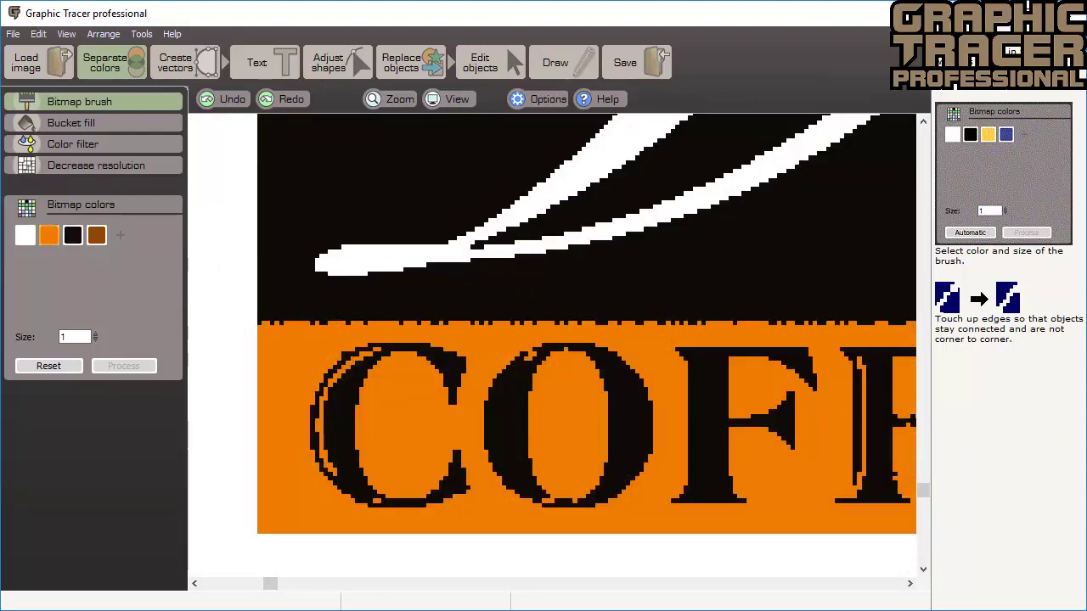
pyautogui.scroll(2, 501, 425)
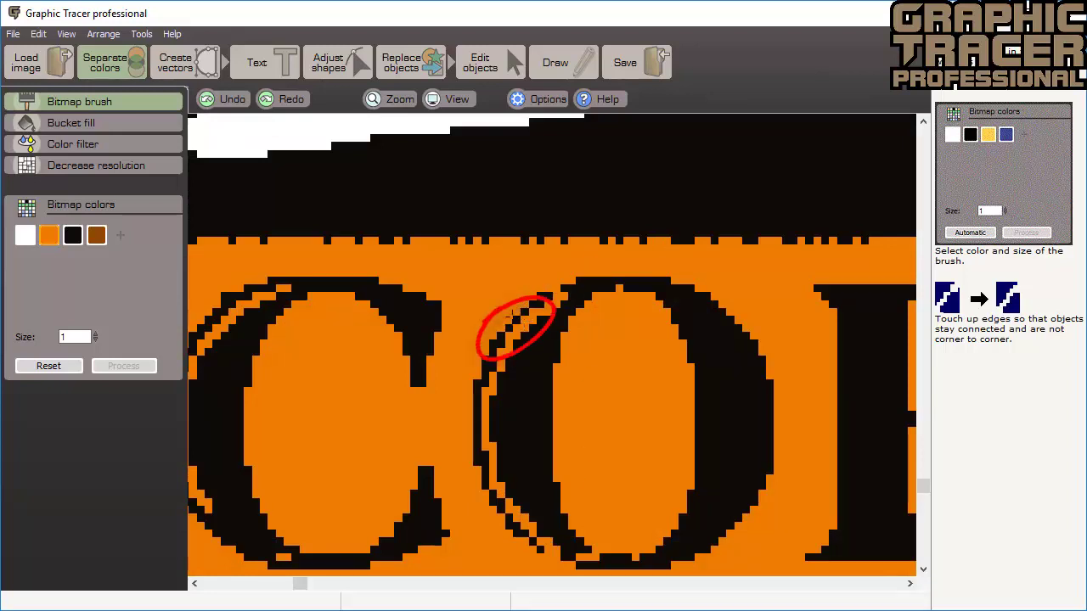
# Paint black pixels along the O's upper-left and left edge to close the gap
pyautogui.click(81, 240)
pyautogui.moveTo(520, 309)
pyautogui.mouseDown()
pyautogui.moveTo(528, 300)
pyautogui.moveTo(509, 322)
pyautogui.mouseUp()
pyautogui.click(501, 328)
pyautogui.click(500, 519)
pyautogui.click(484, 497)
pyautogui.moveTo(525, 543)
pyautogui.mouseDown()
pyautogui.moveTo(551, 567)
pyautogui.moveTo(569, 567)
pyautogui.mouseUp()
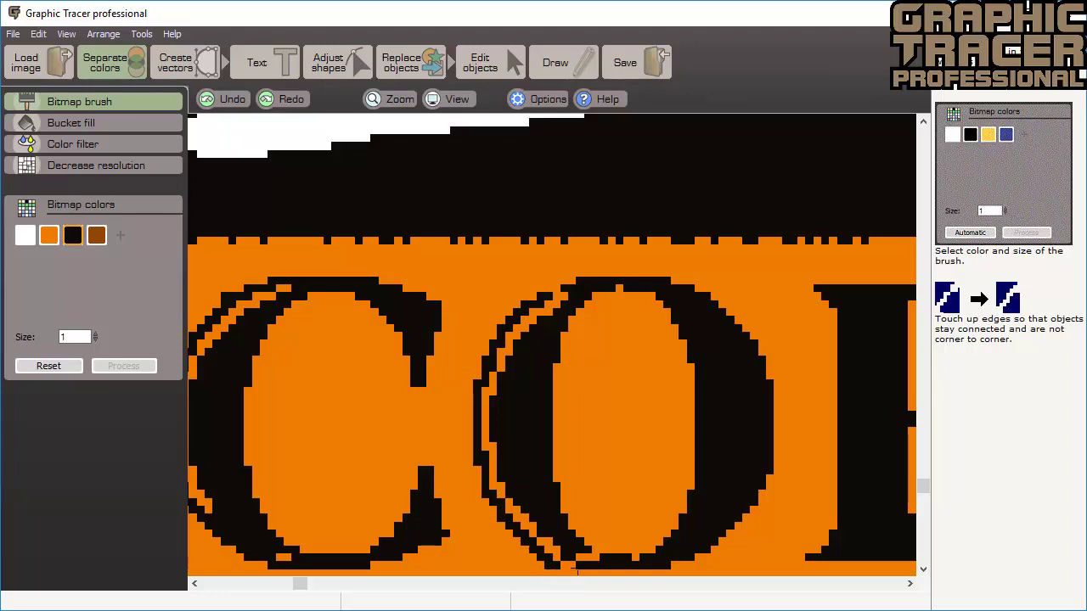
pyautogui.click(49, 235)
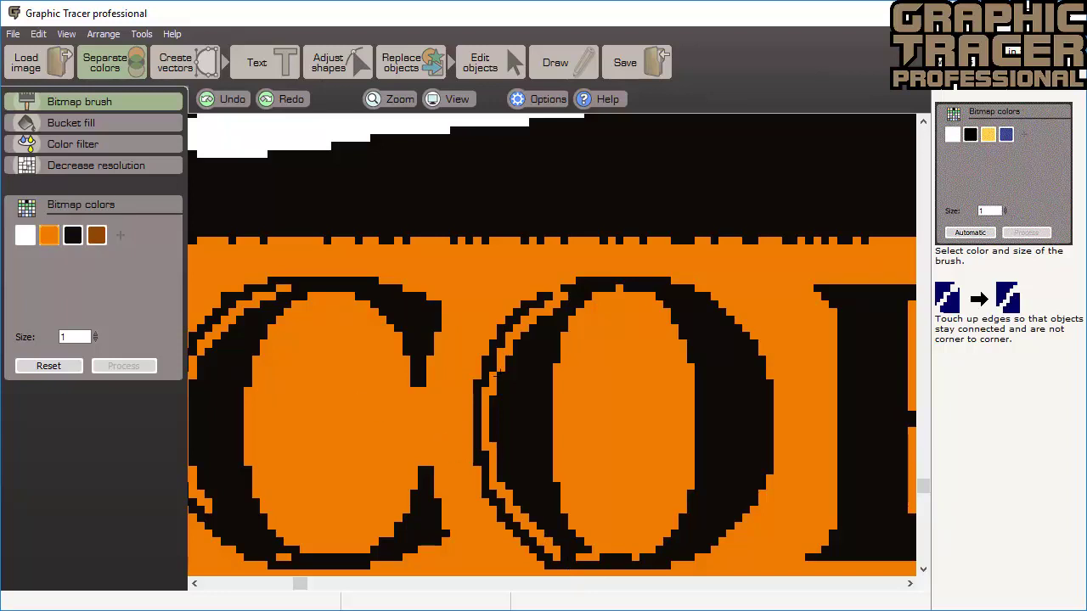
pyautogui.click(73, 235)
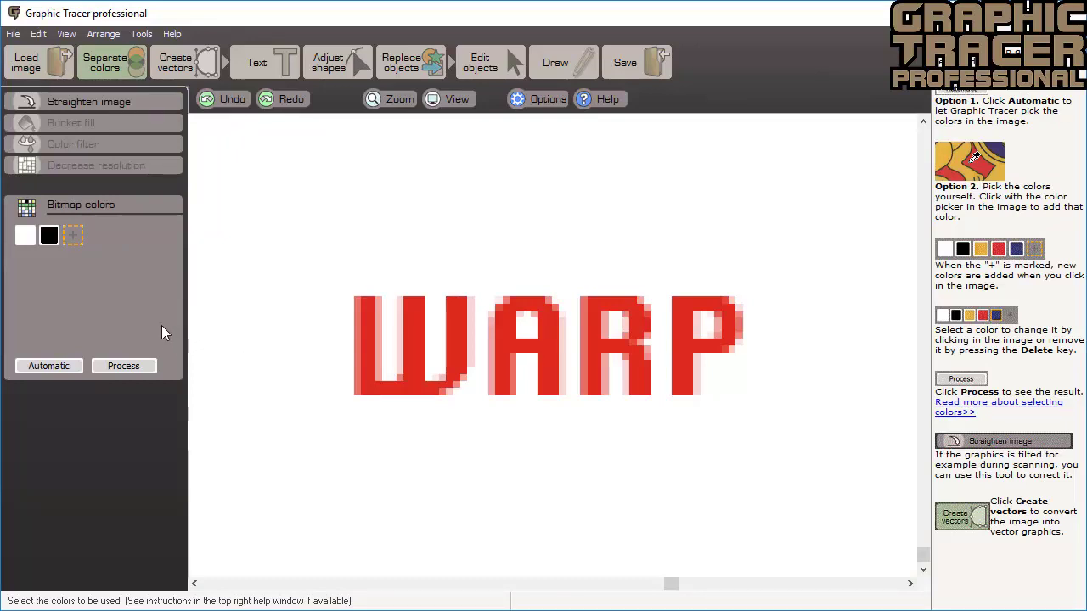
# Auto-separate WARP into white and red, preview it as vectors, then return to separation
pyautogui.click(51, 371)
pyautogui.click(200, 74)
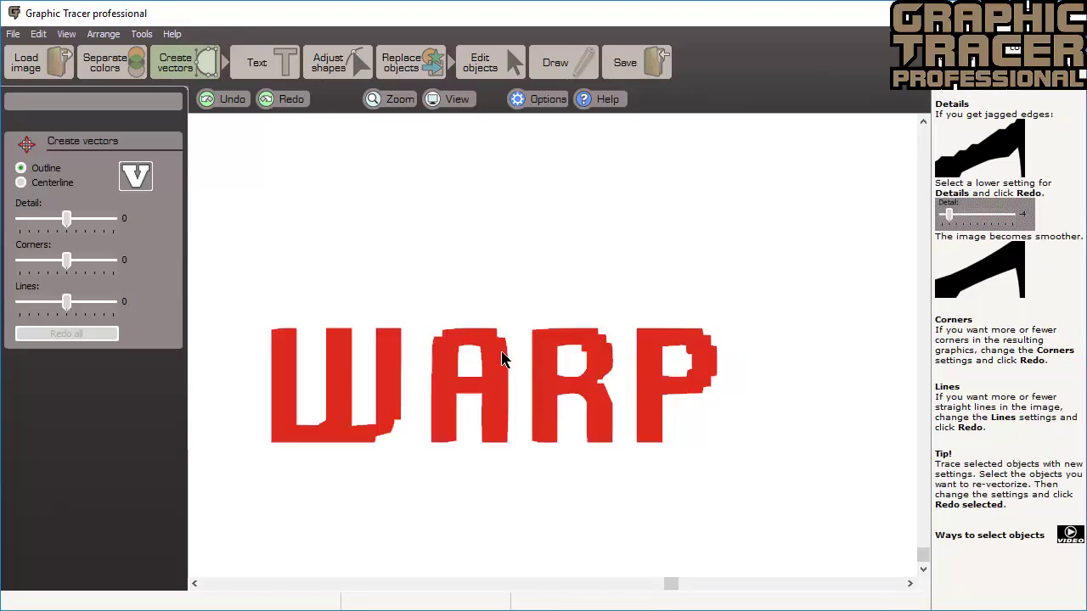
pyautogui.click(125, 56)
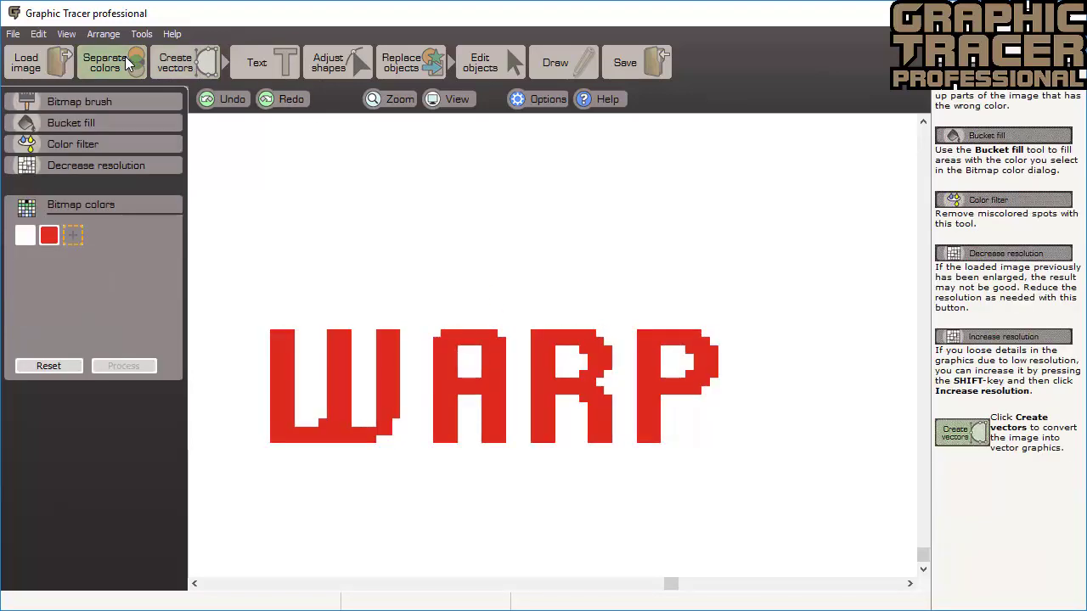
# Lower the WARP image's resolution, reprocess accepting the lost-edits warning, and create smooth vectors
pyautogui.click(146, 168)
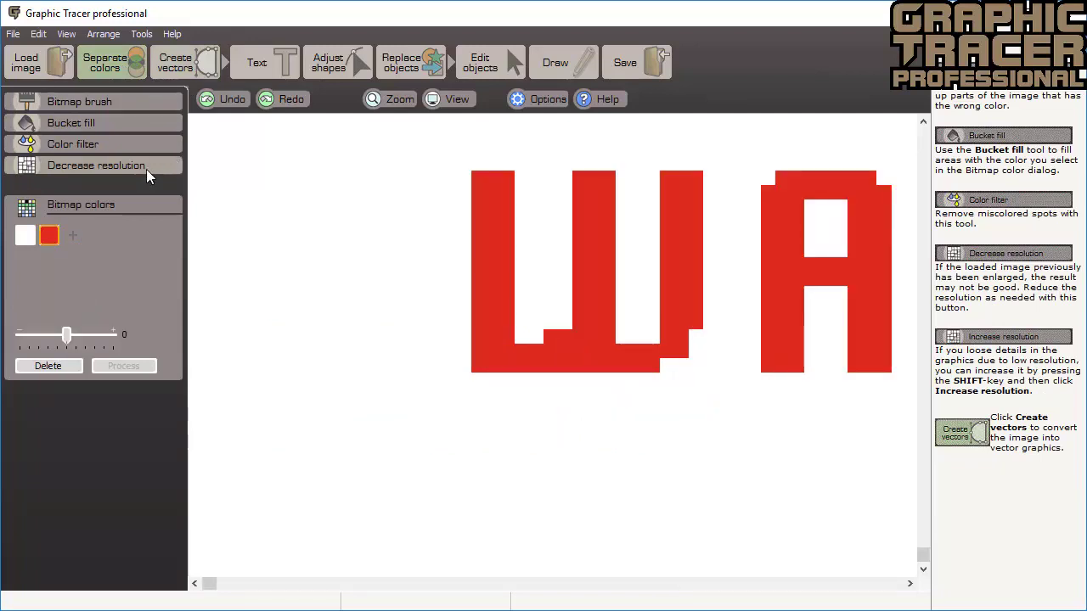
pyautogui.click(146, 169)
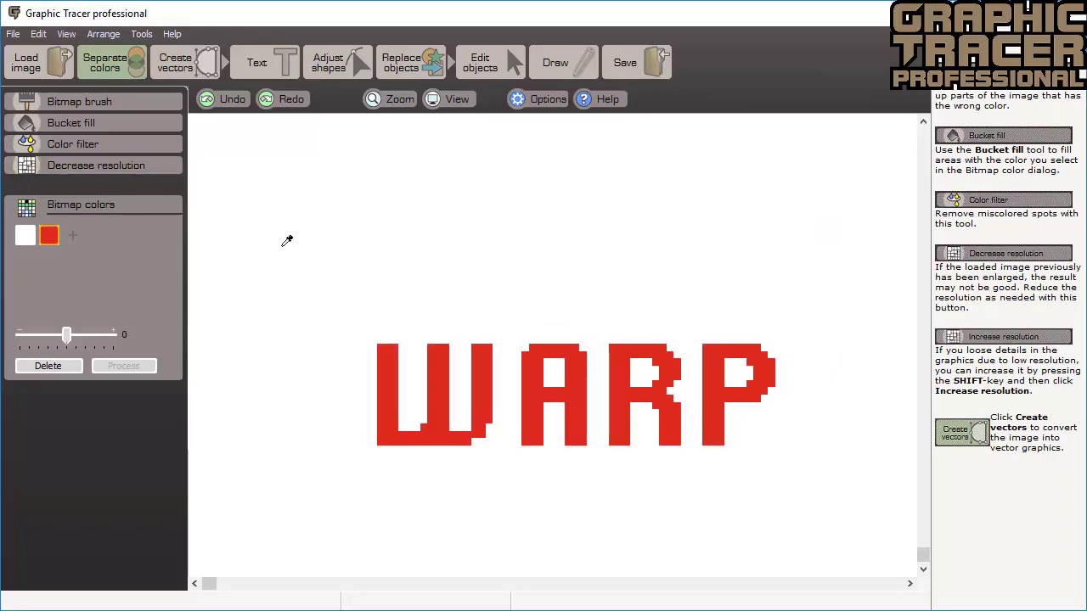
pyautogui.click(124, 365)
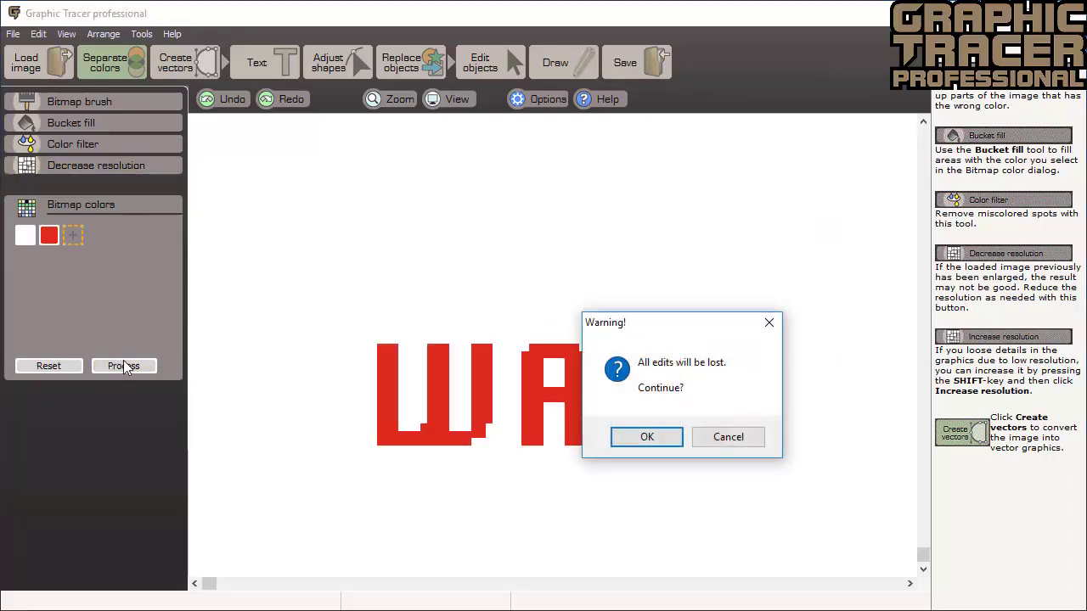
pyautogui.click(628, 435)
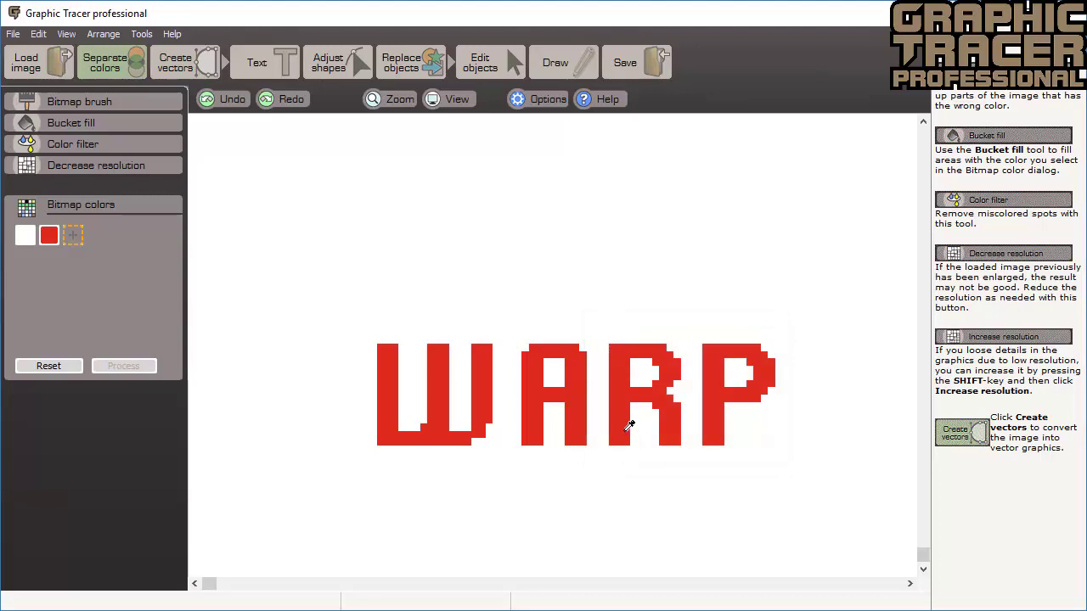
pyautogui.click(211, 65)
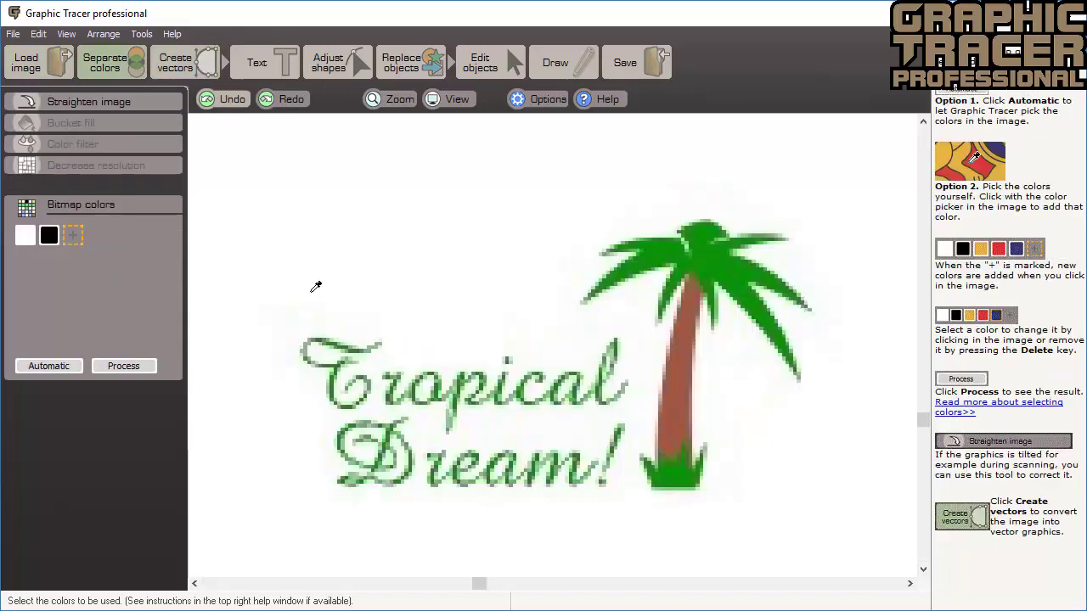
# Replace black with the palm trunk's brown, add the leaves' green, and process the separation
pyautogui.scroll(5, 480, 389)
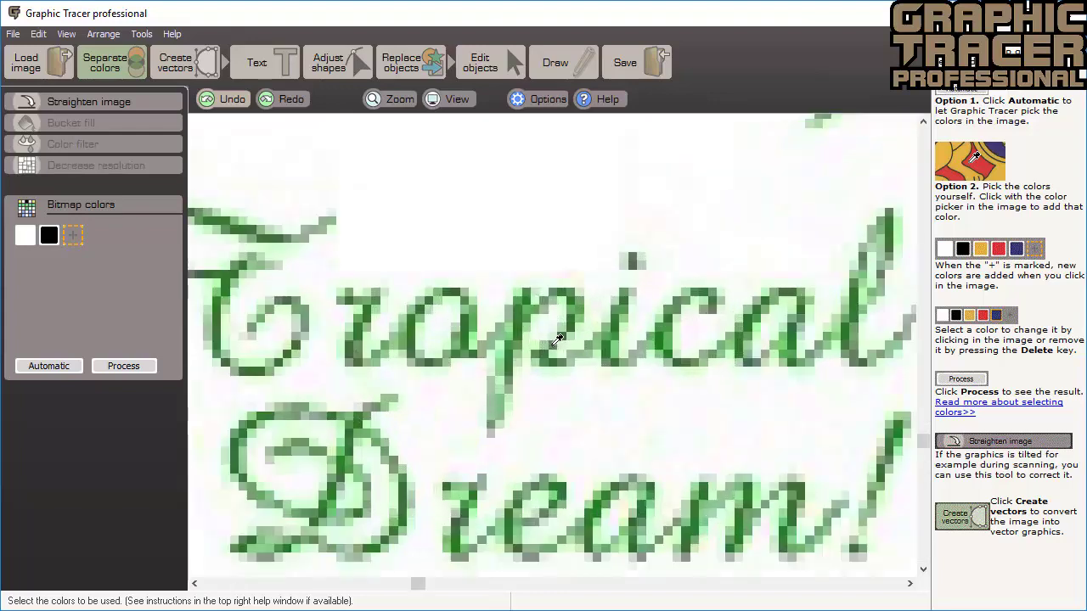
pyautogui.scroll(-5, 594, 372)
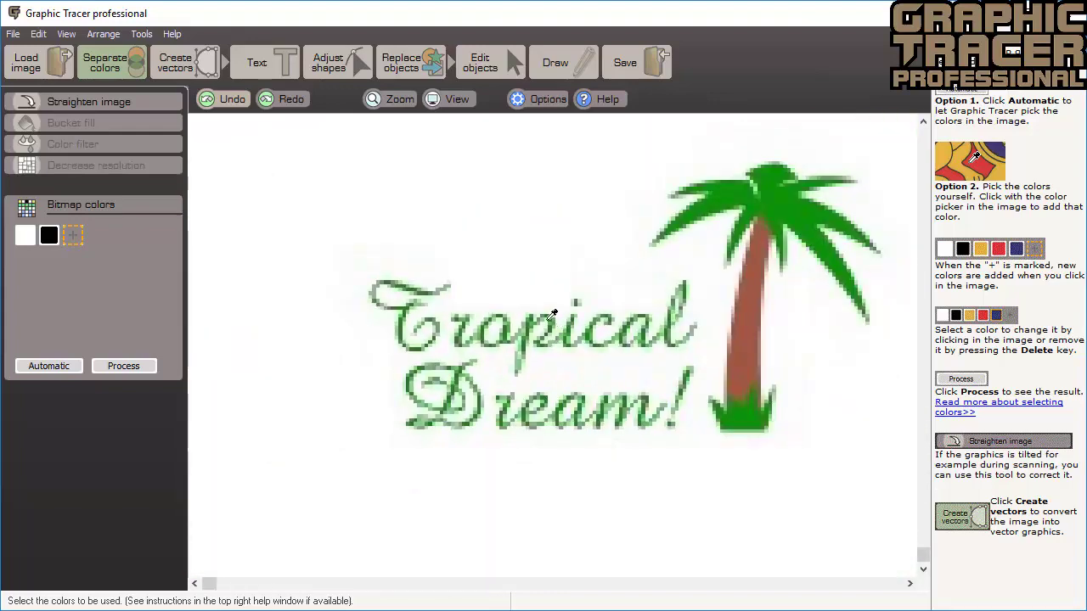
pyautogui.click(47, 236)
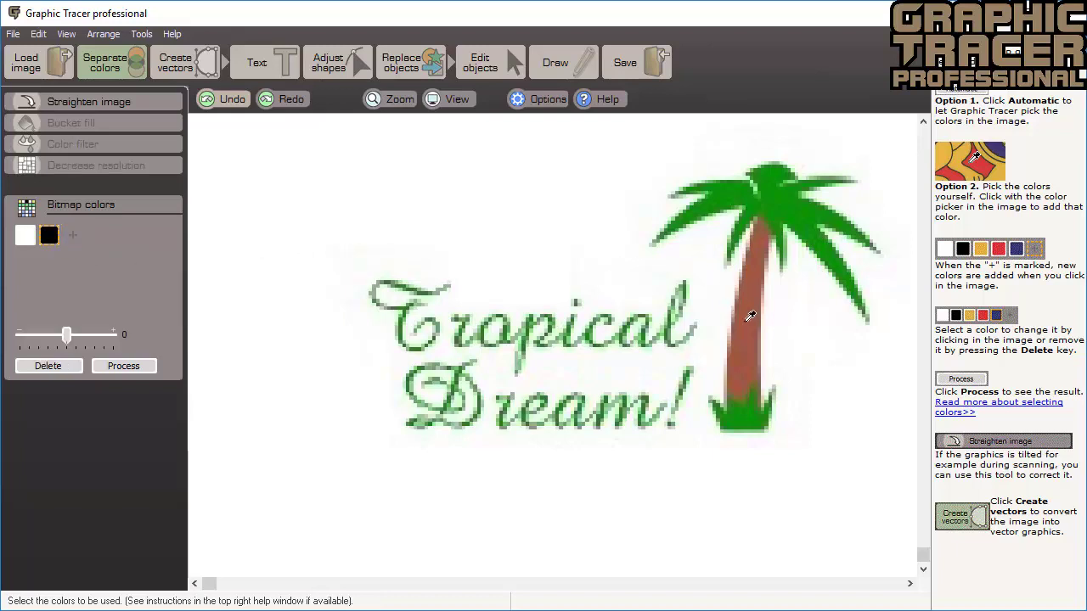
pyautogui.click(749, 315)
pyautogui.click(788, 197)
pyautogui.click(143, 367)
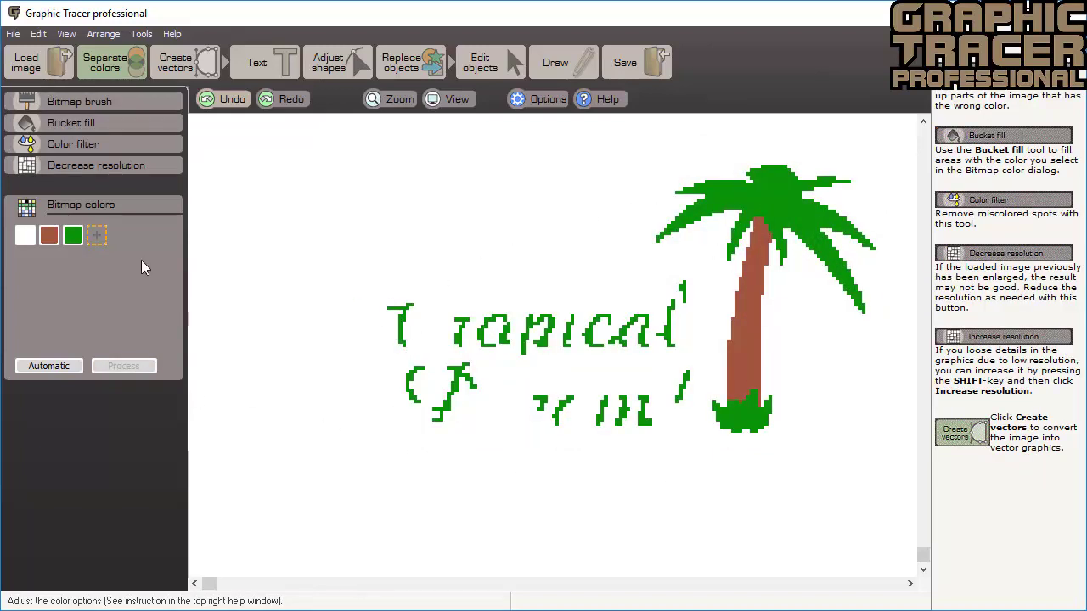
# Widen green's range to +20 then +30, reprocessing each time, then increase the resolution
pyautogui.click(73, 239)
pyautogui.click(85, 334)
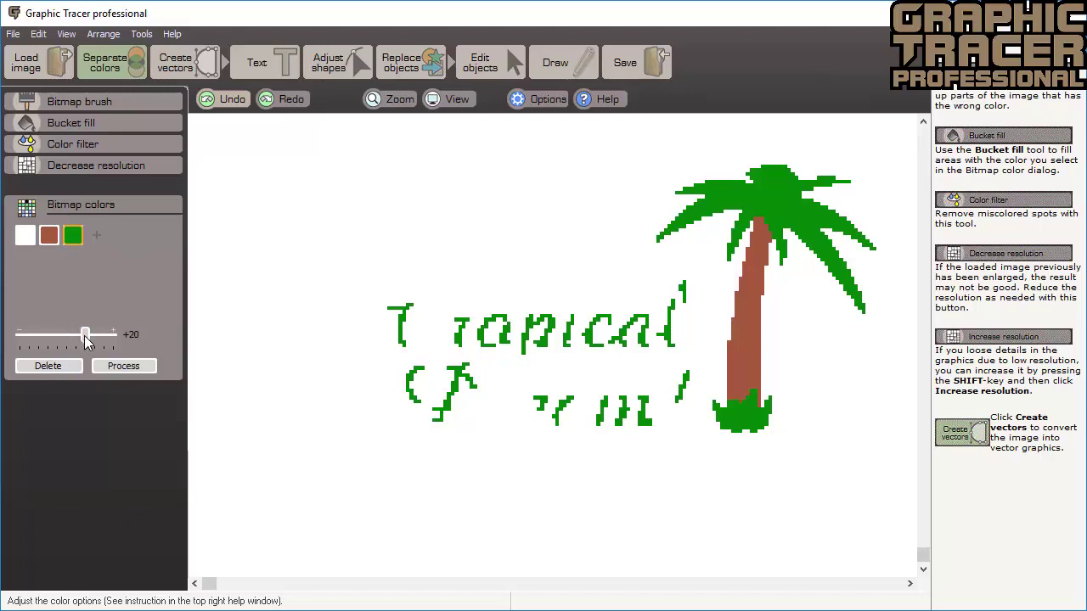
pyautogui.click(121, 370)
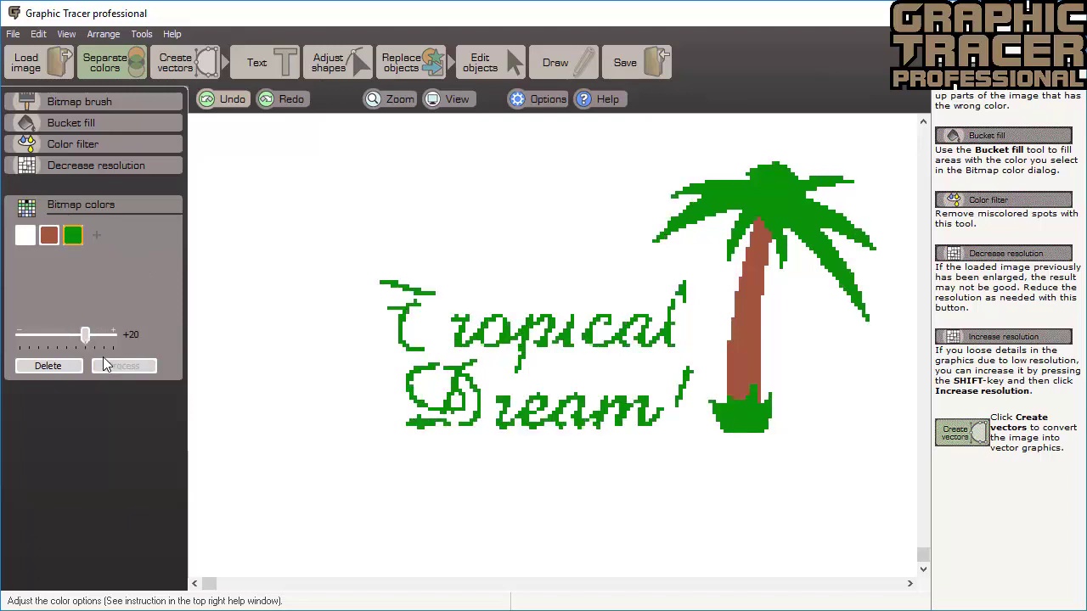
pyautogui.click(94, 336)
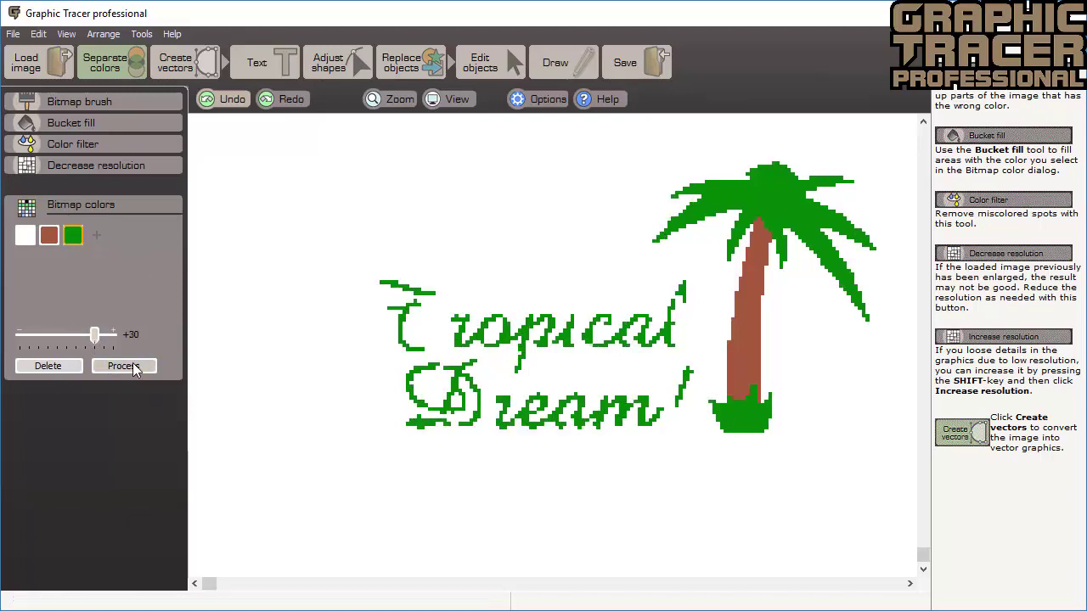
pyautogui.click(123, 366)
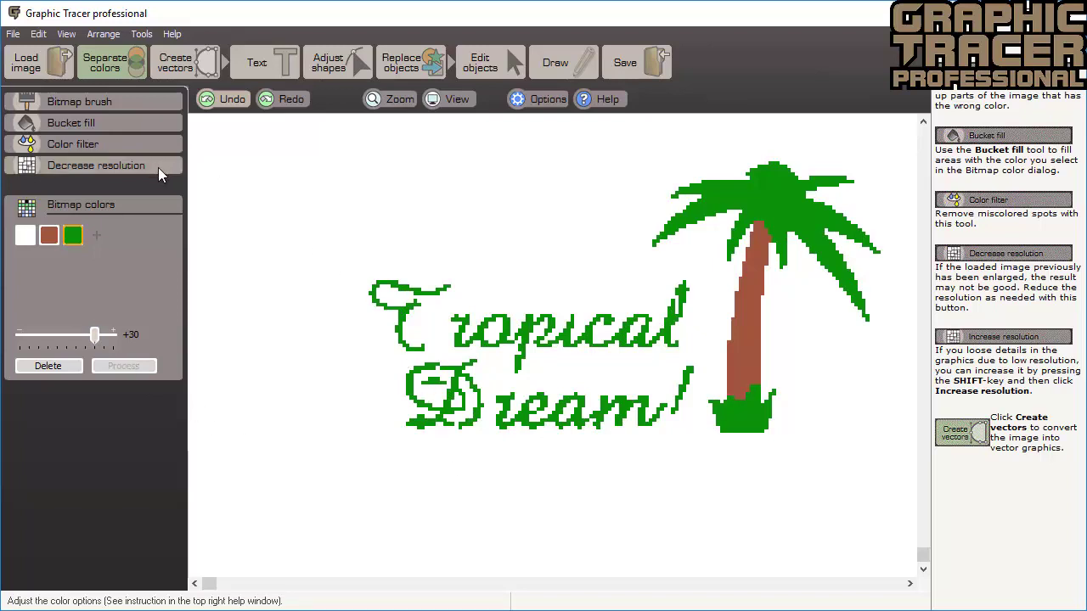
pyautogui.press('shift')
pyautogui.keyDown('shift'); pyautogui.click(158, 167); pyautogui.keyUp('shift')
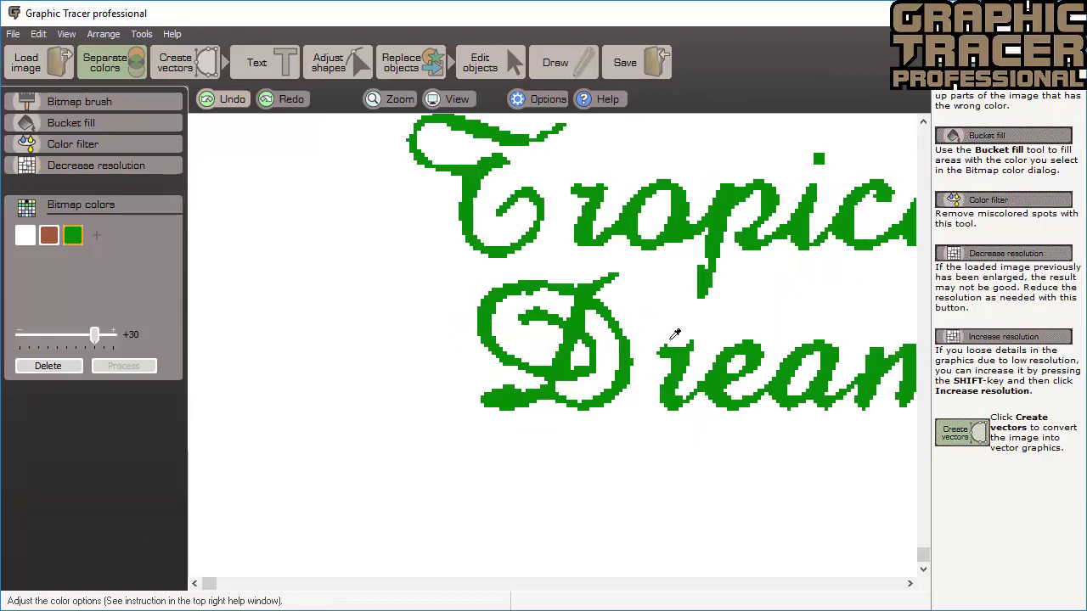